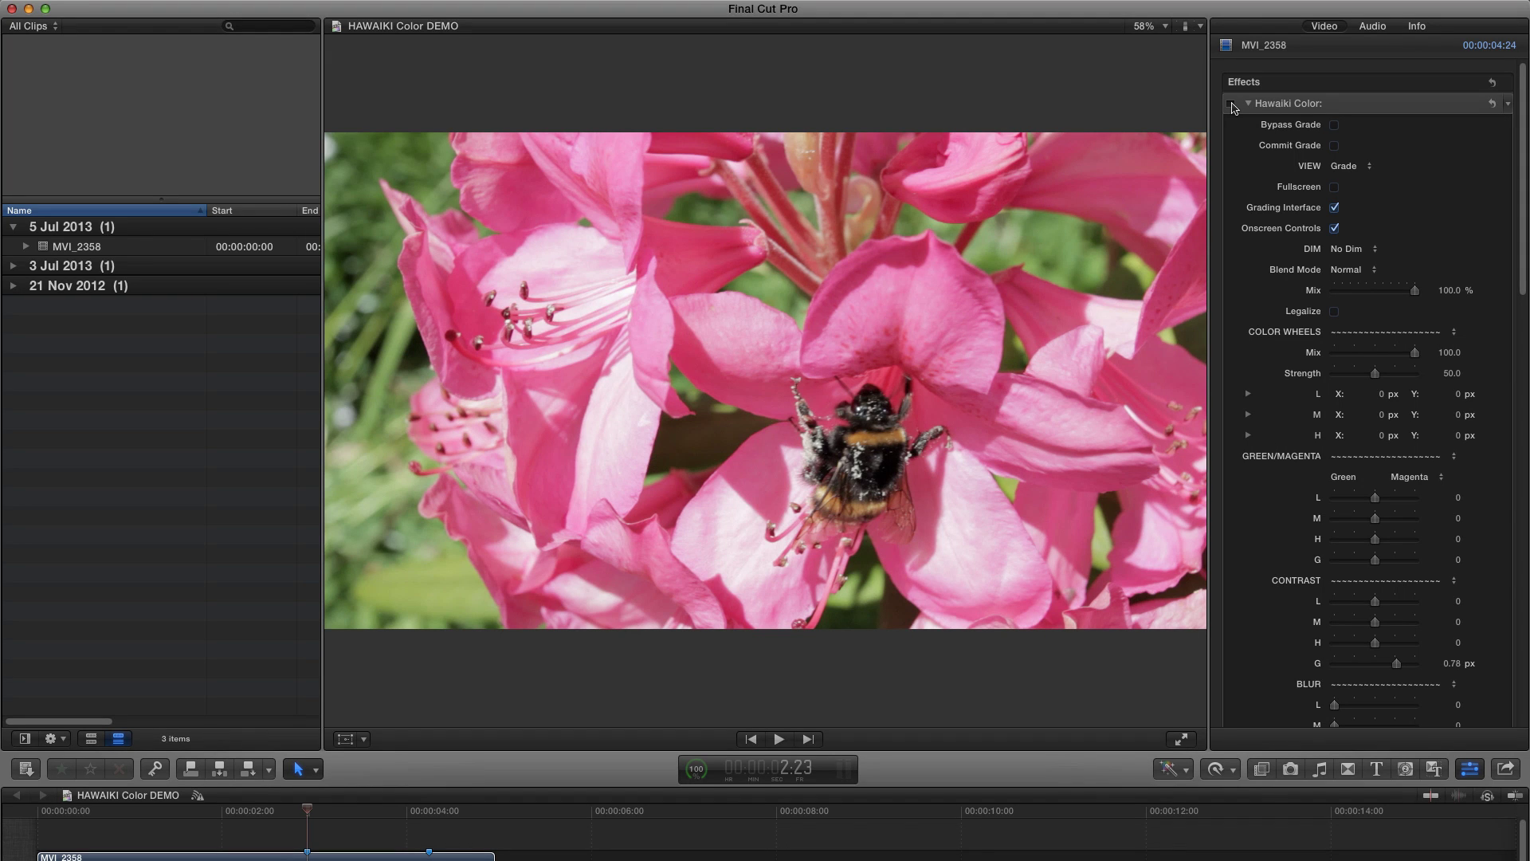
Enable the Hawaiki Color effect on the rhododendron clip in the Video inspector.
click(1231, 105)
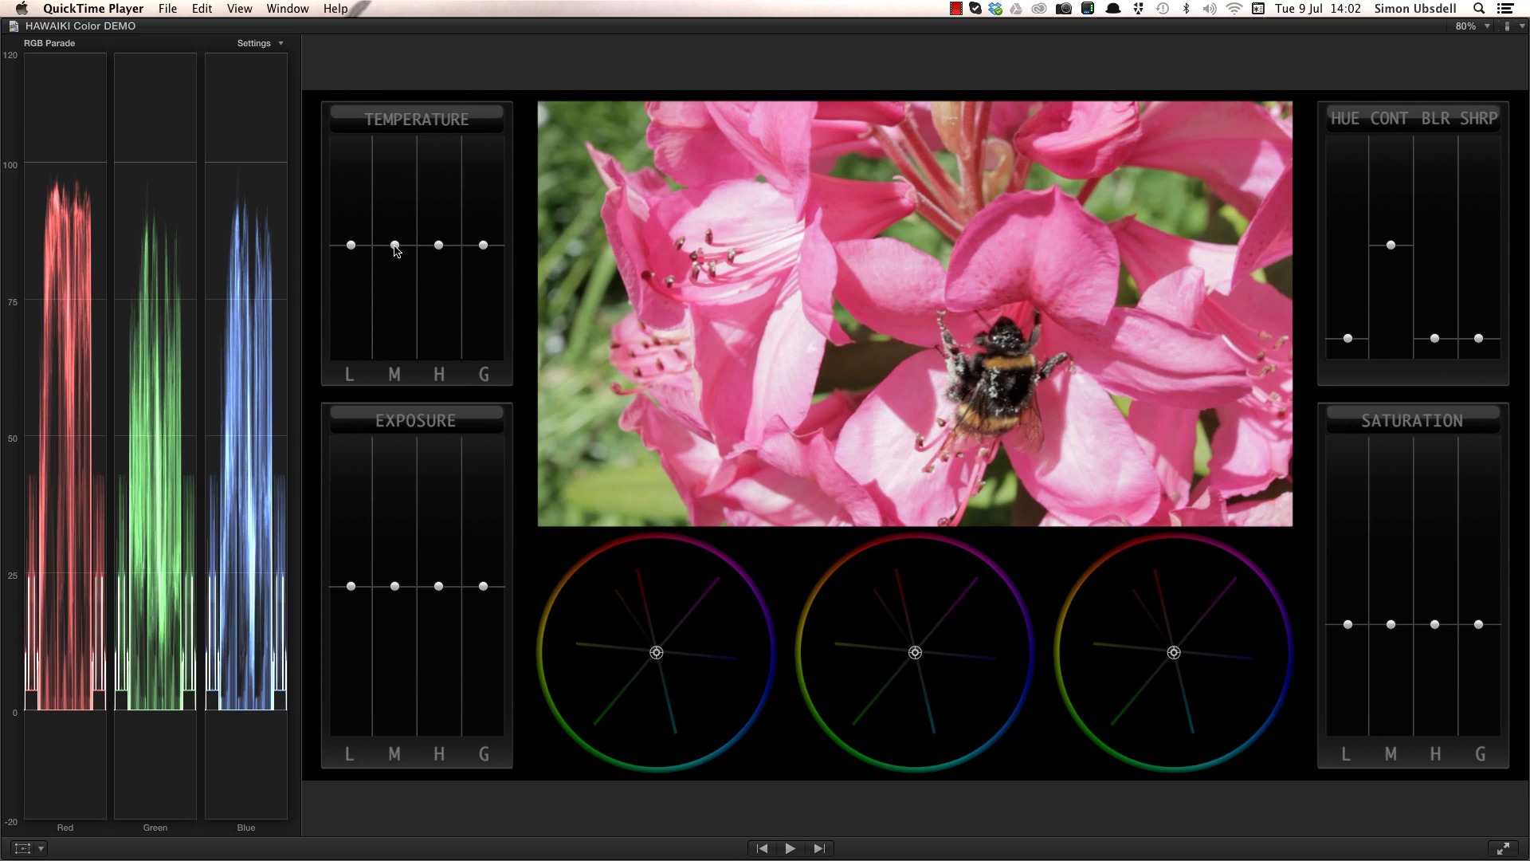
Return focus to Final Cut Pro with the full-screen grading interface and RGB Parade showing.
click(403, 129)
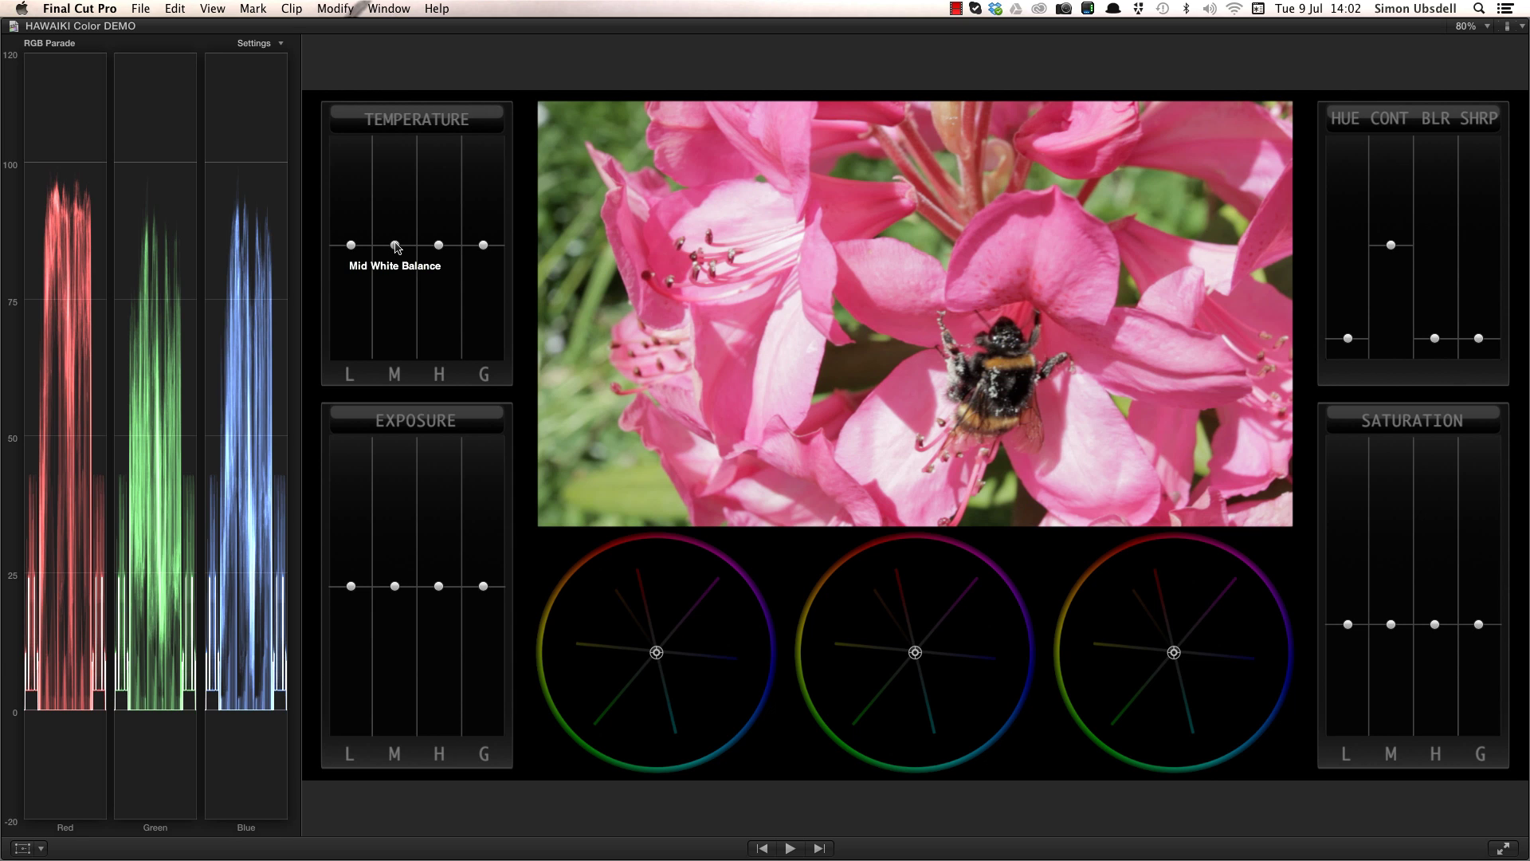
Lower Temperature L and M, drop Exposure M, and raise Exposure H slightly.
drag(396, 245, 396, 303)
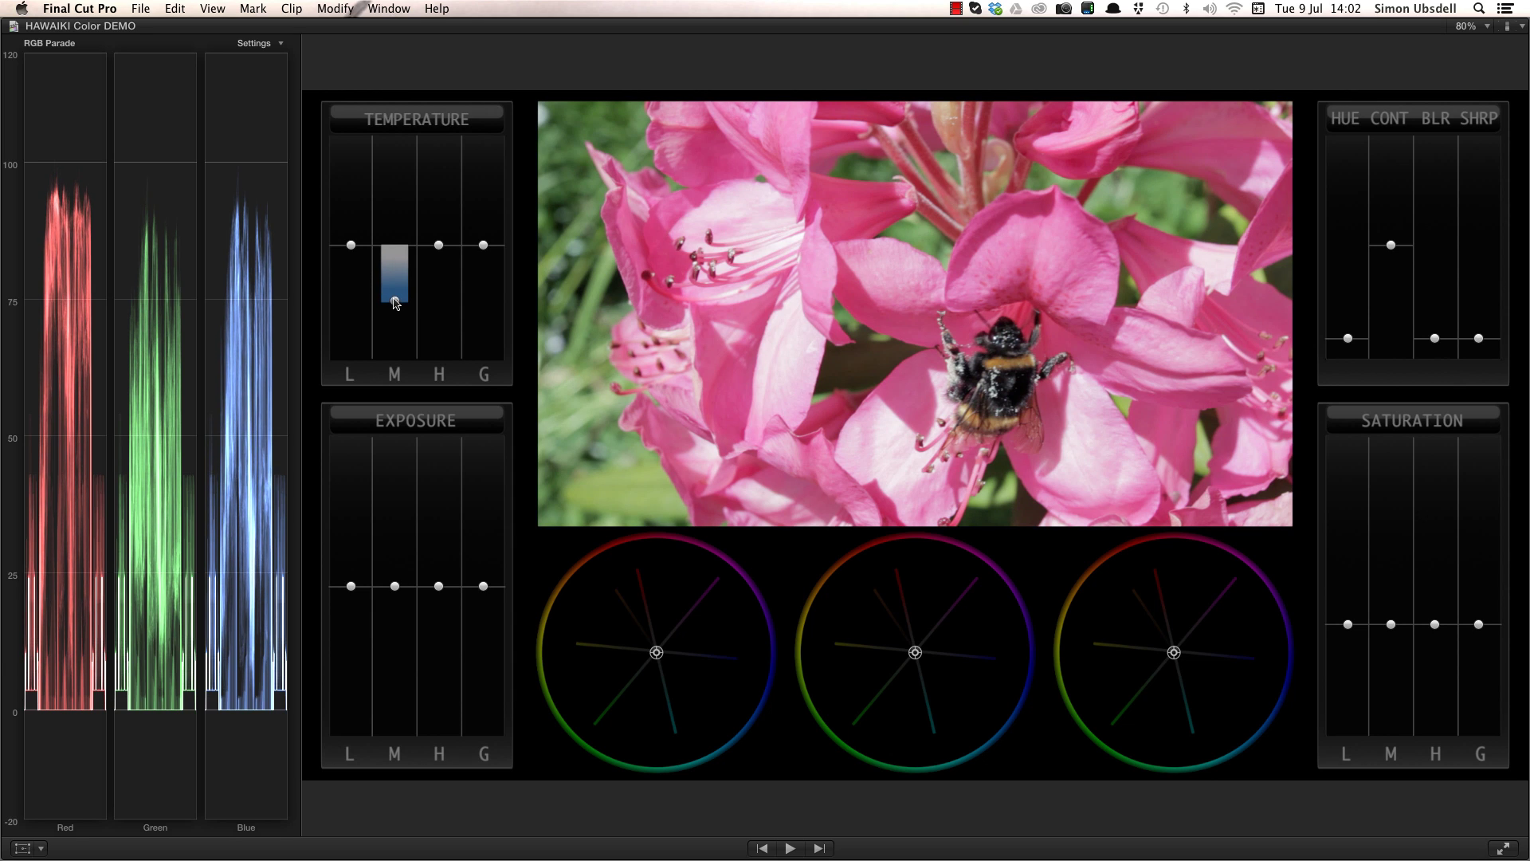
drag(352, 246, 353, 277)
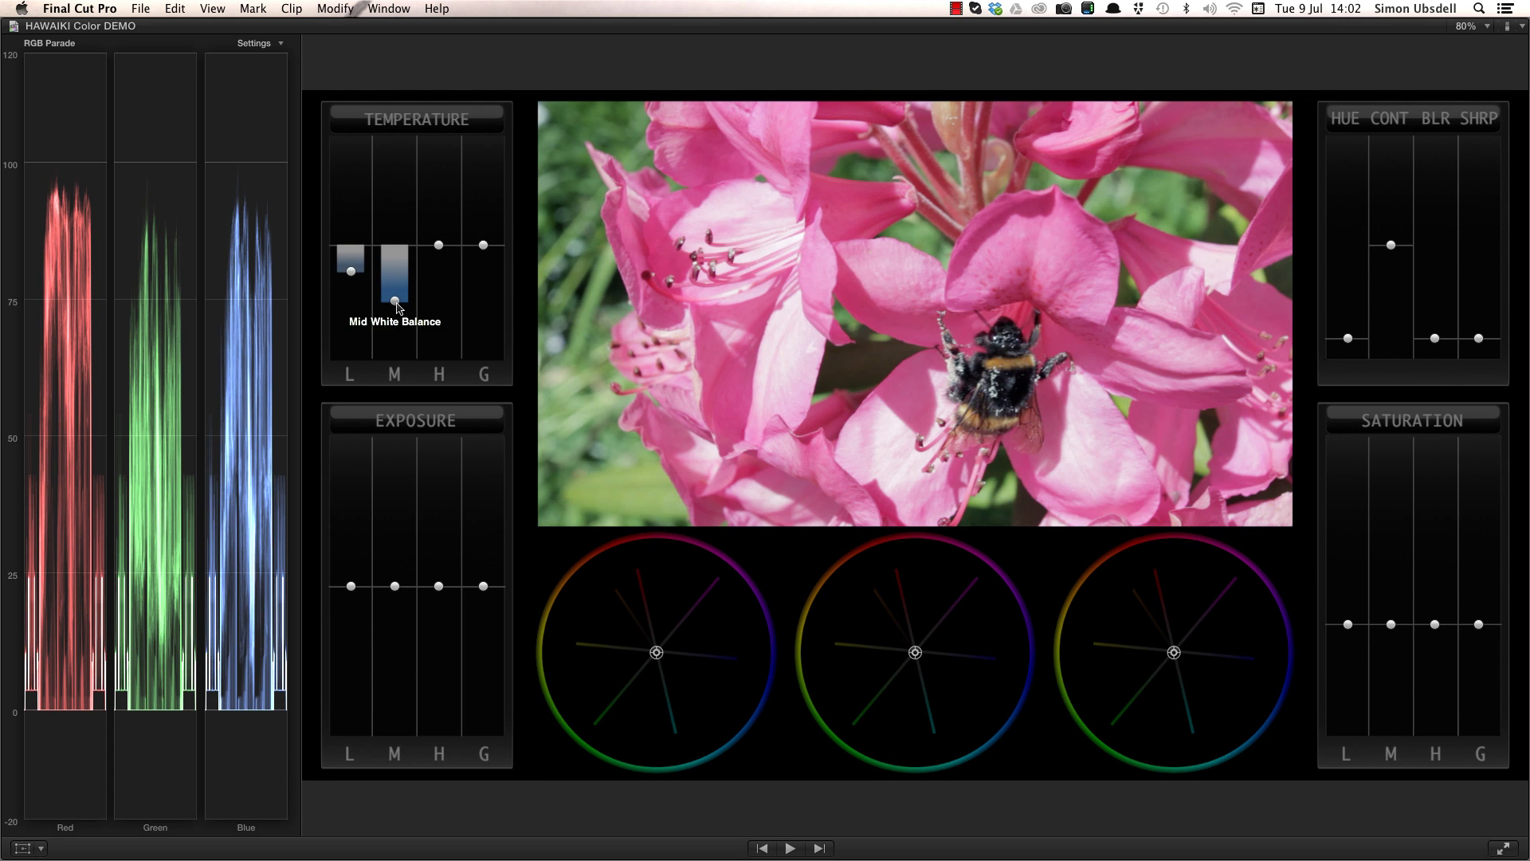
mouse_move(396, 303)
mouse_down()
mouse_move(402, 164)
mouse_move(386, 296)
mouse_up()
drag(396, 210, 396, 300)
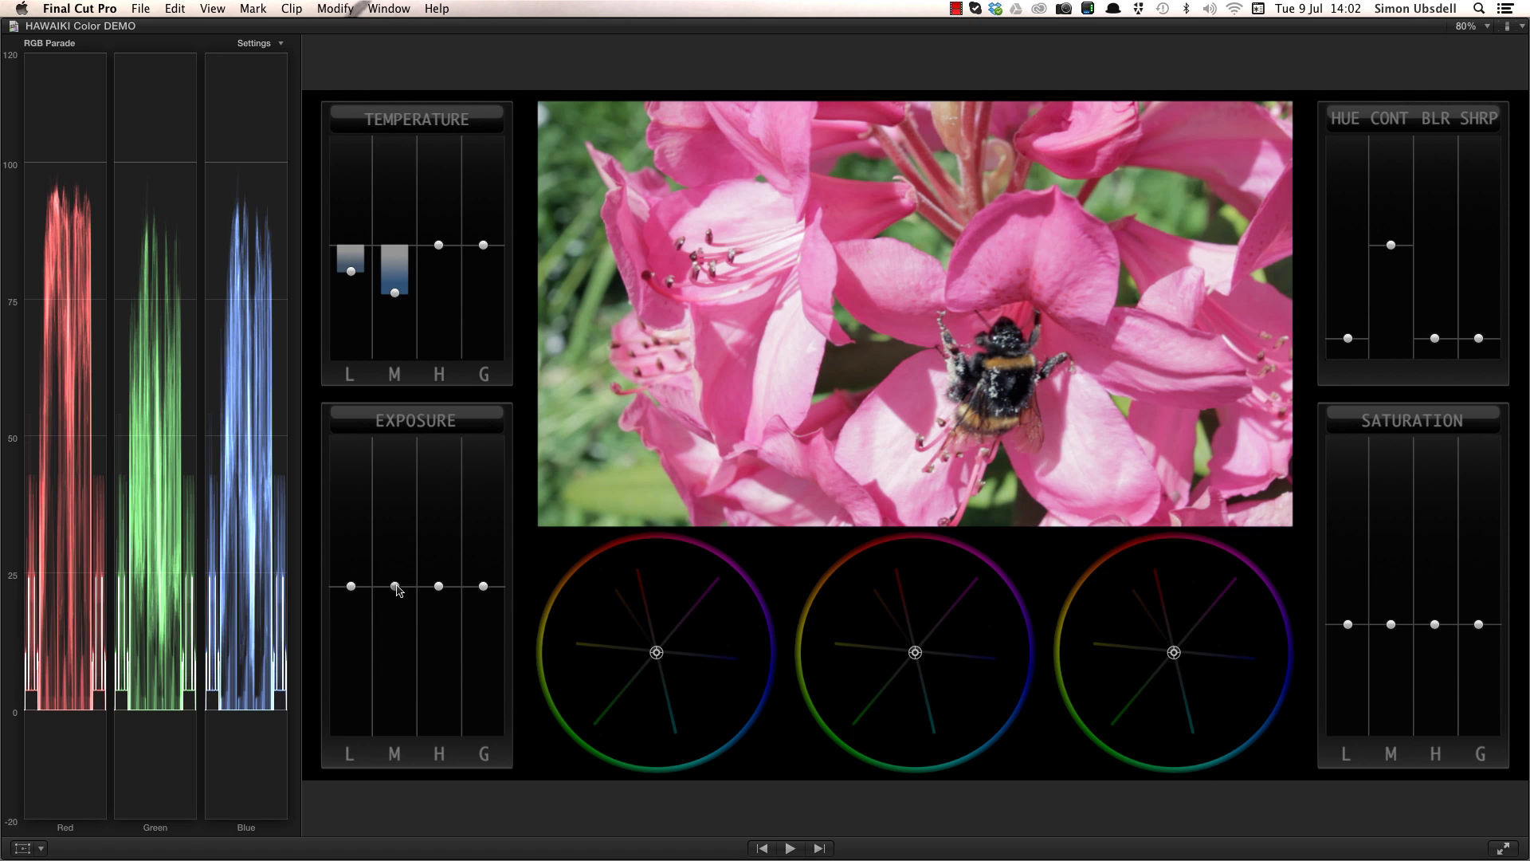
drag(397, 589, 395, 621)
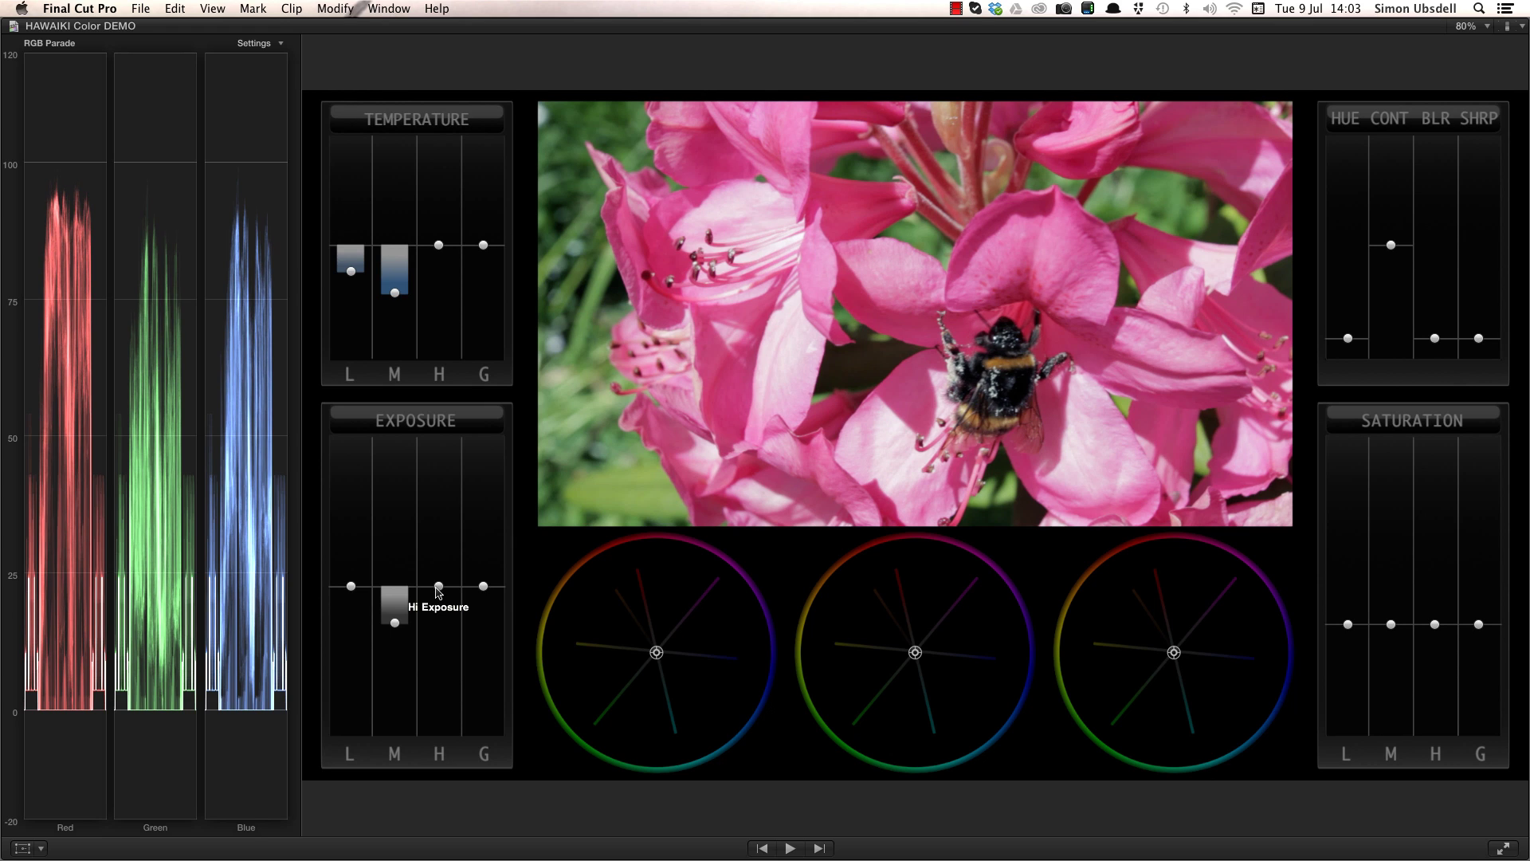
drag(437, 590, 437, 581)
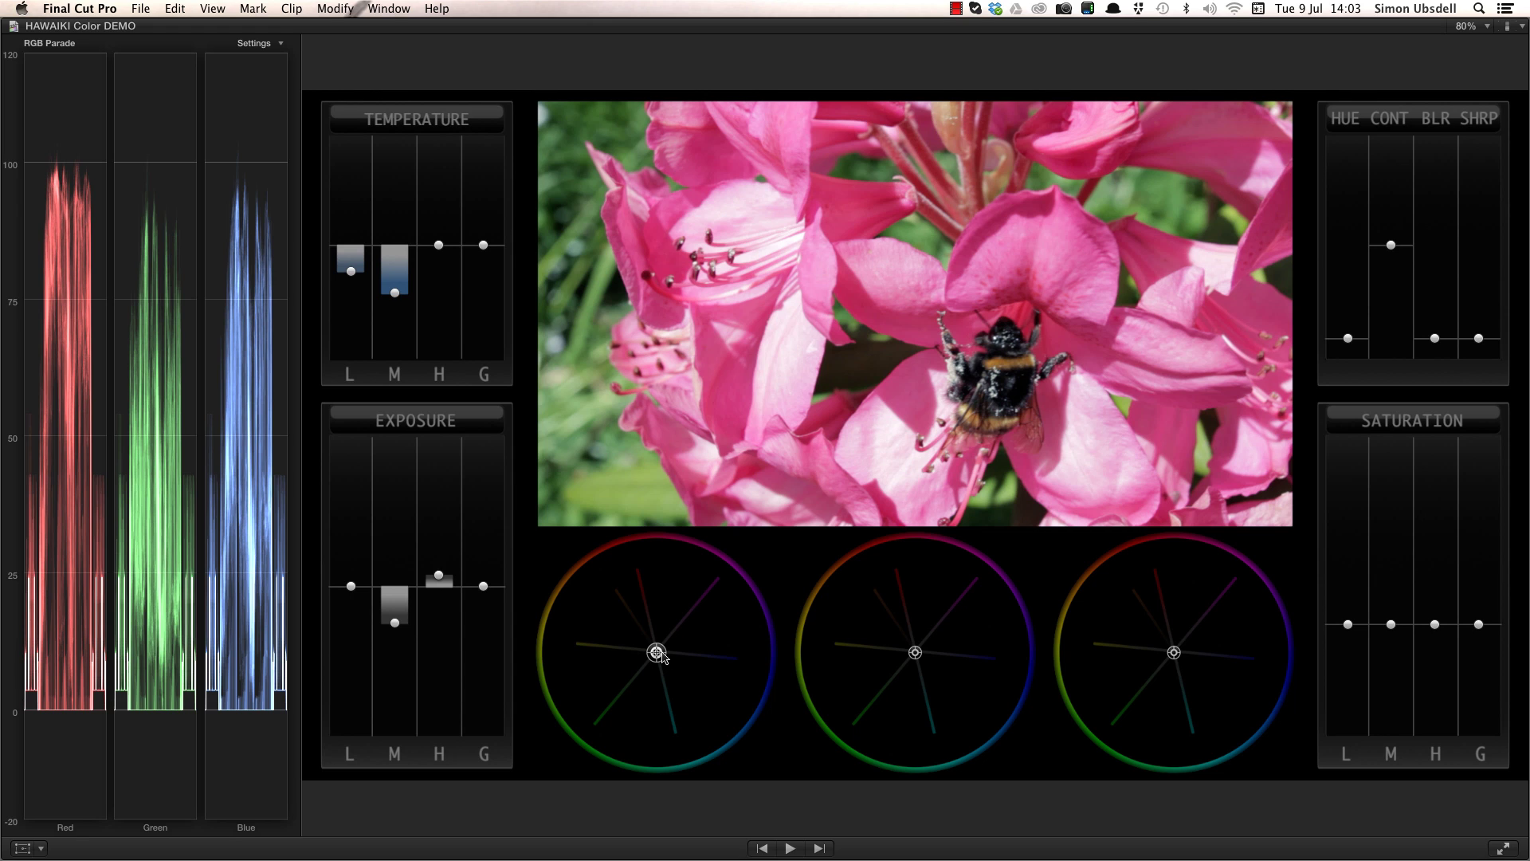
Move the low, mid and high colour-wheel pucks off-centre and raise Saturation M.
drag(656, 652, 691, 675)
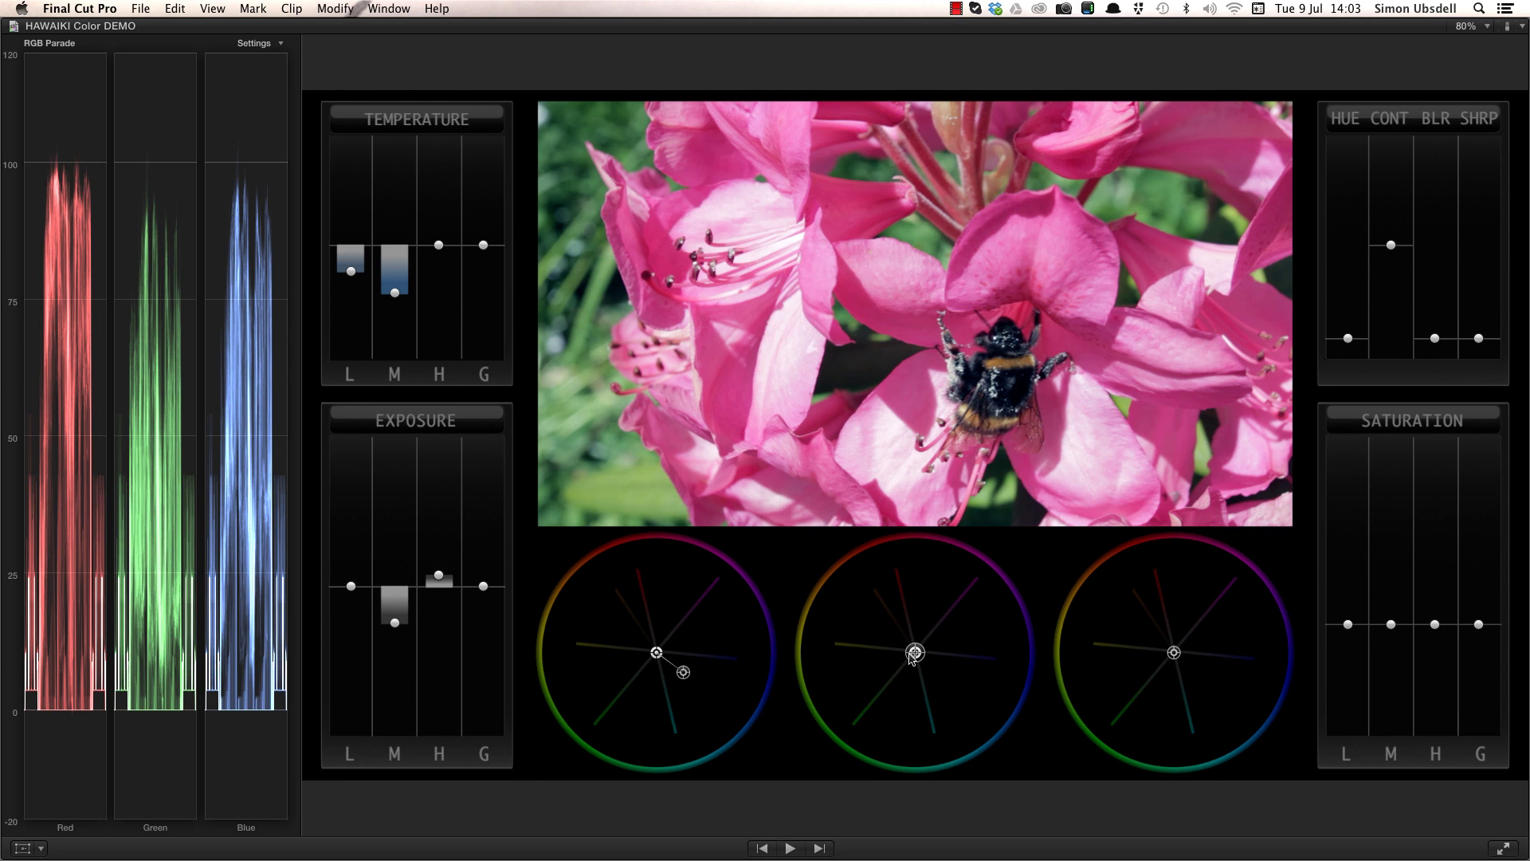
drag(913, 655, 871, 669)
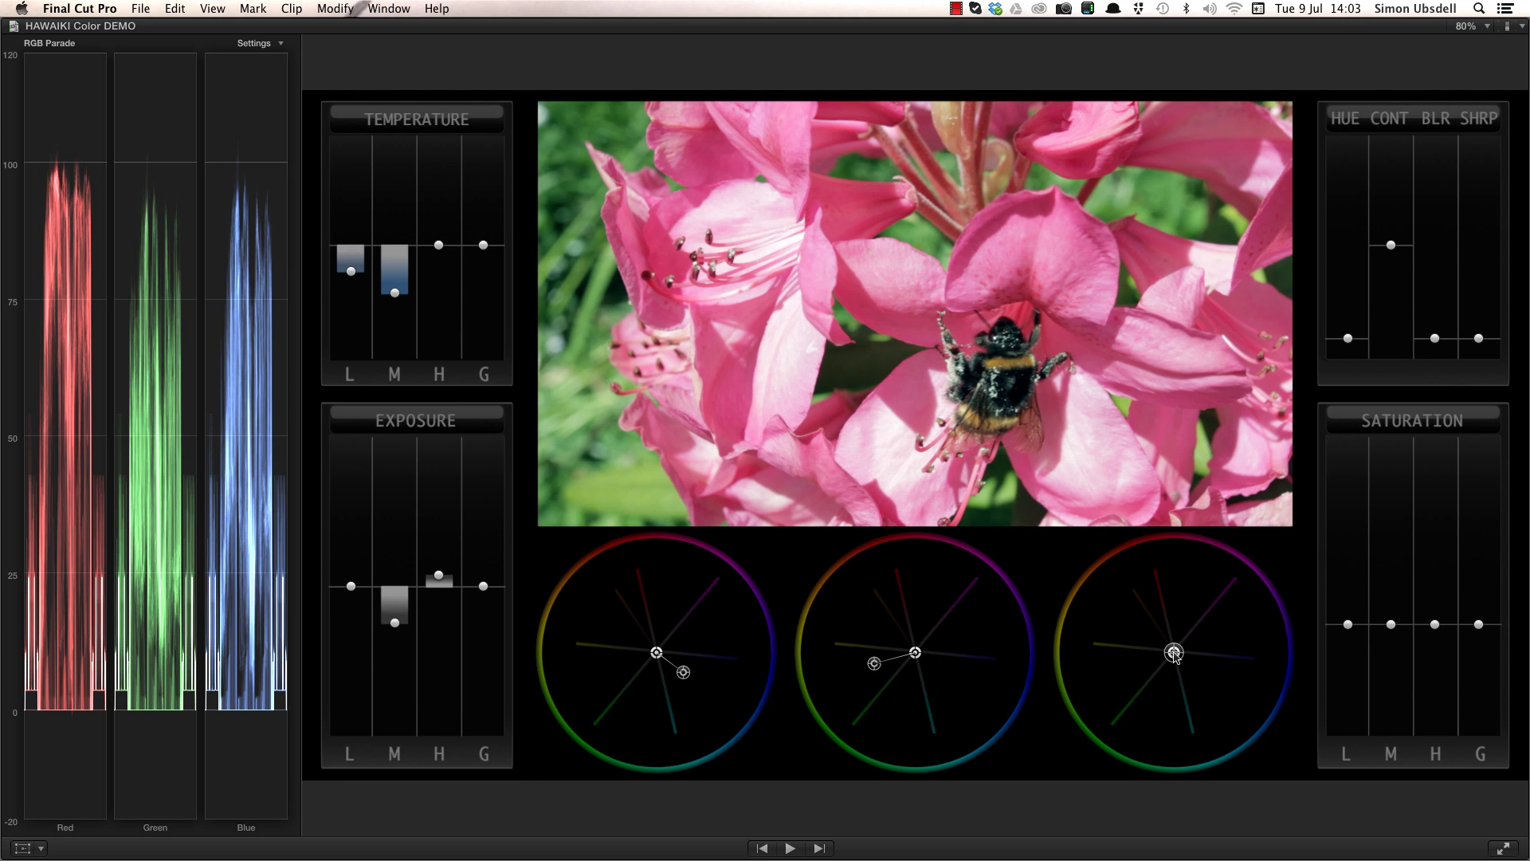
drag(1175, 653, 1180, 612)
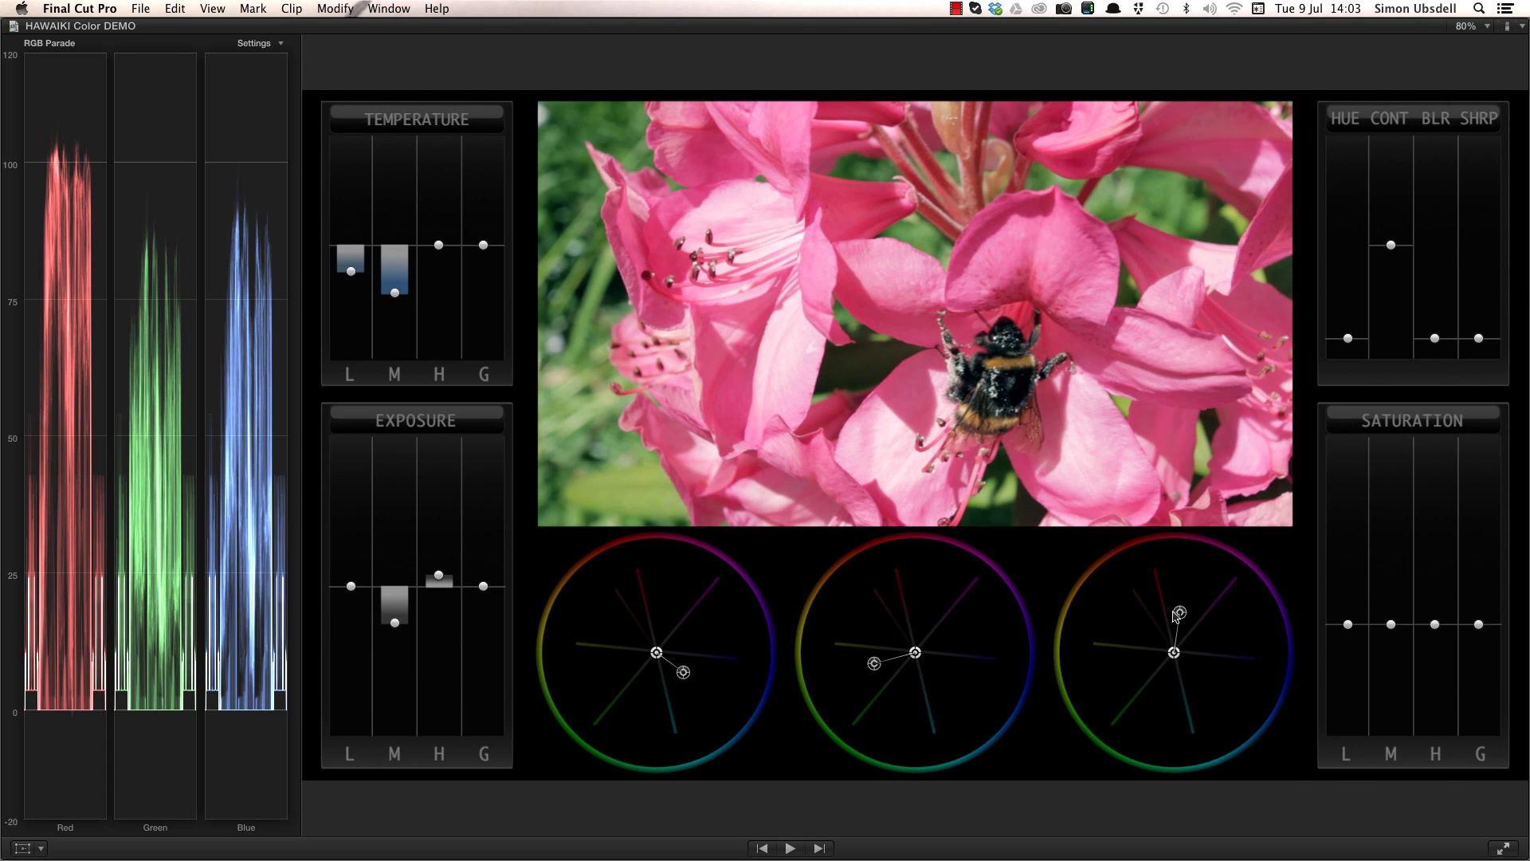
drag(1395, 626, 1399, 580)
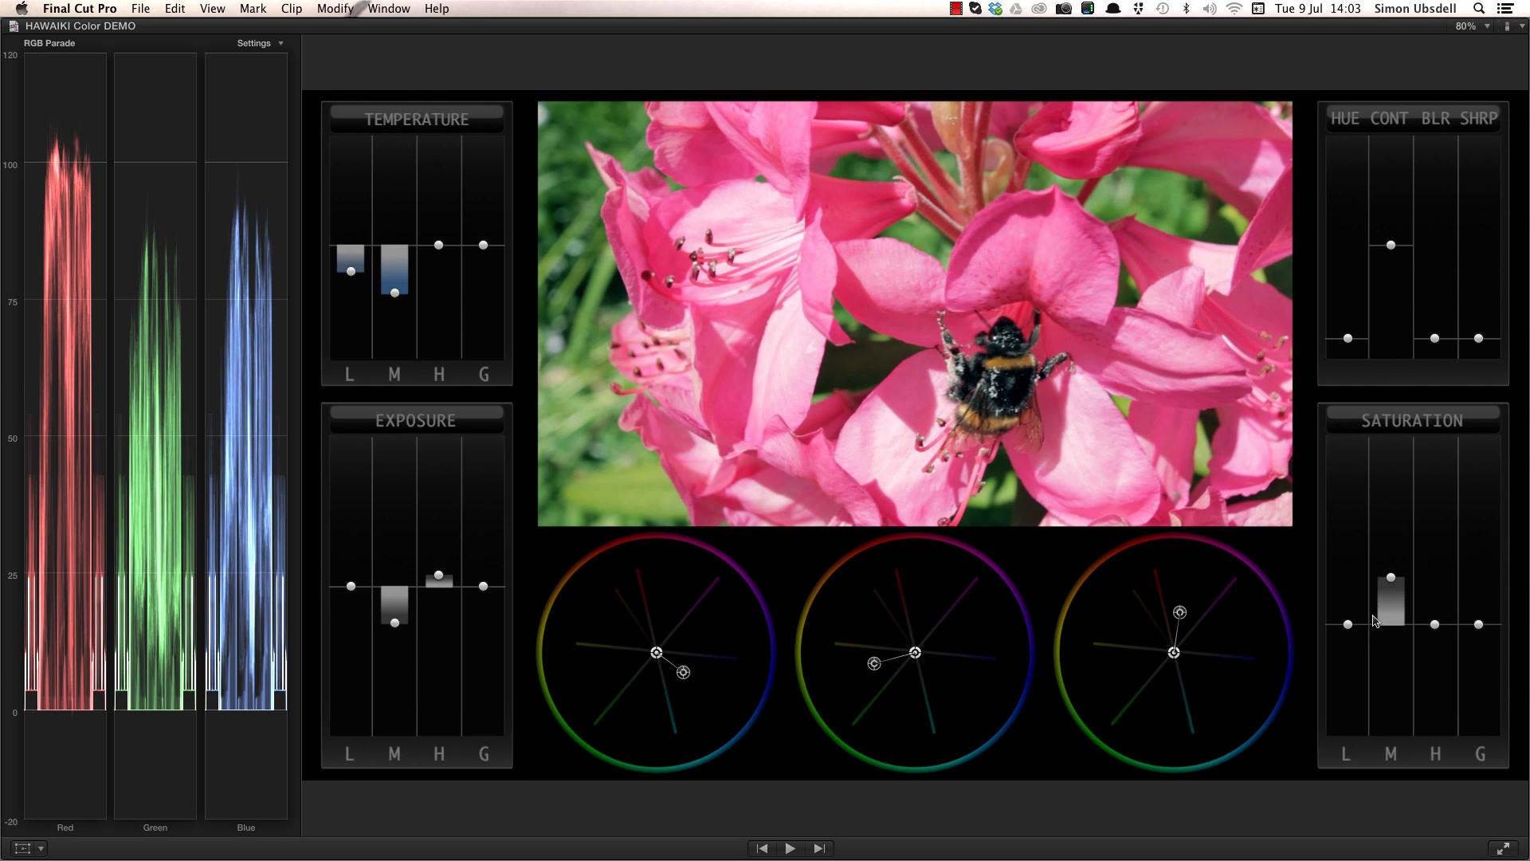
Raise Saturation L slightly, lower Exposure G a little, and push SHRP near maximum.
drag(1348, 624, 1391, 569)
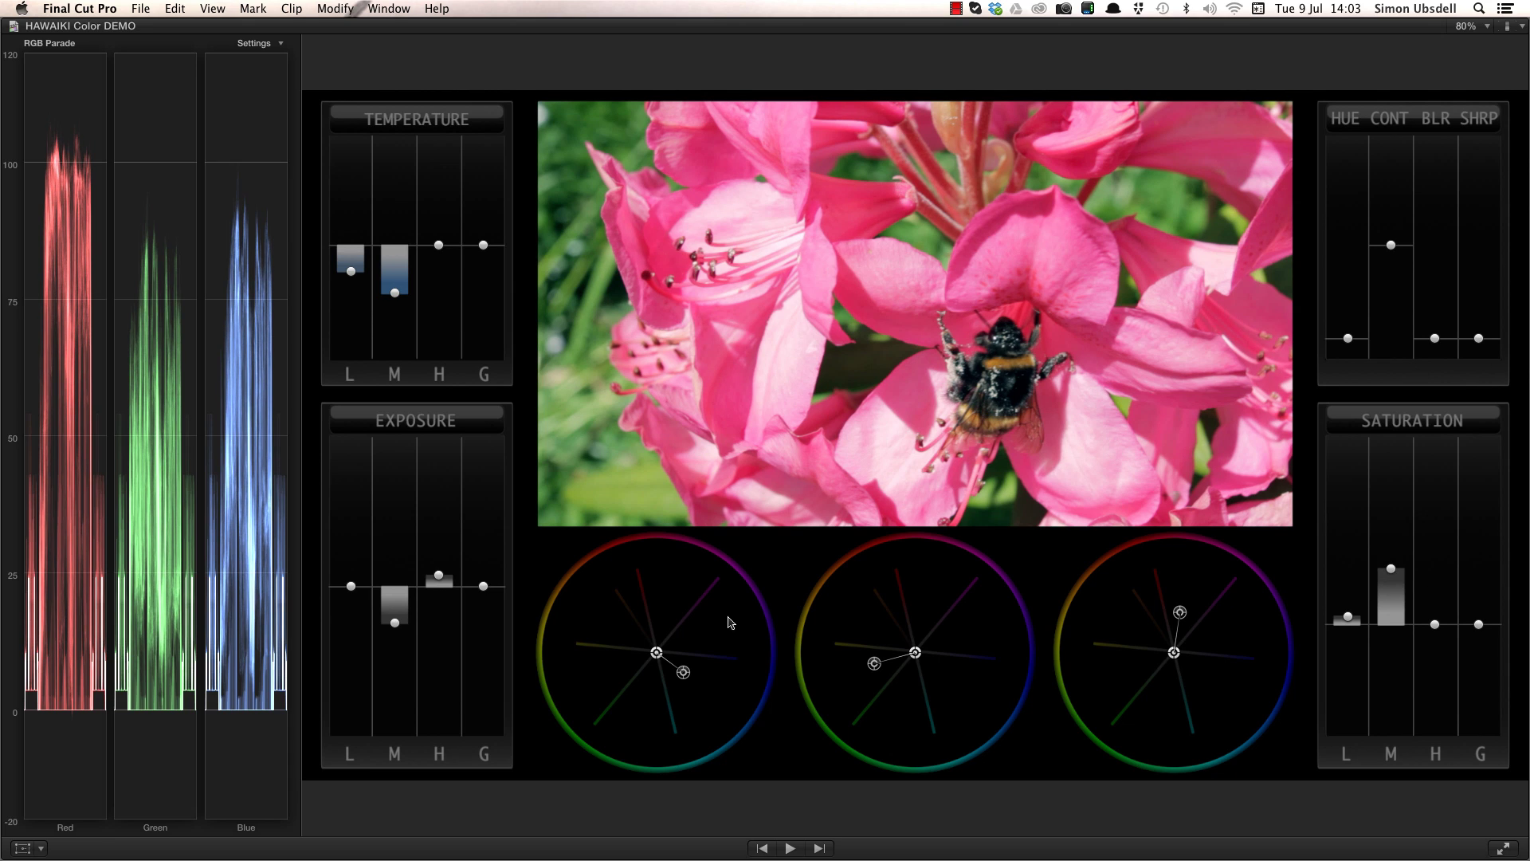
drag(484, 589, 484, 611)
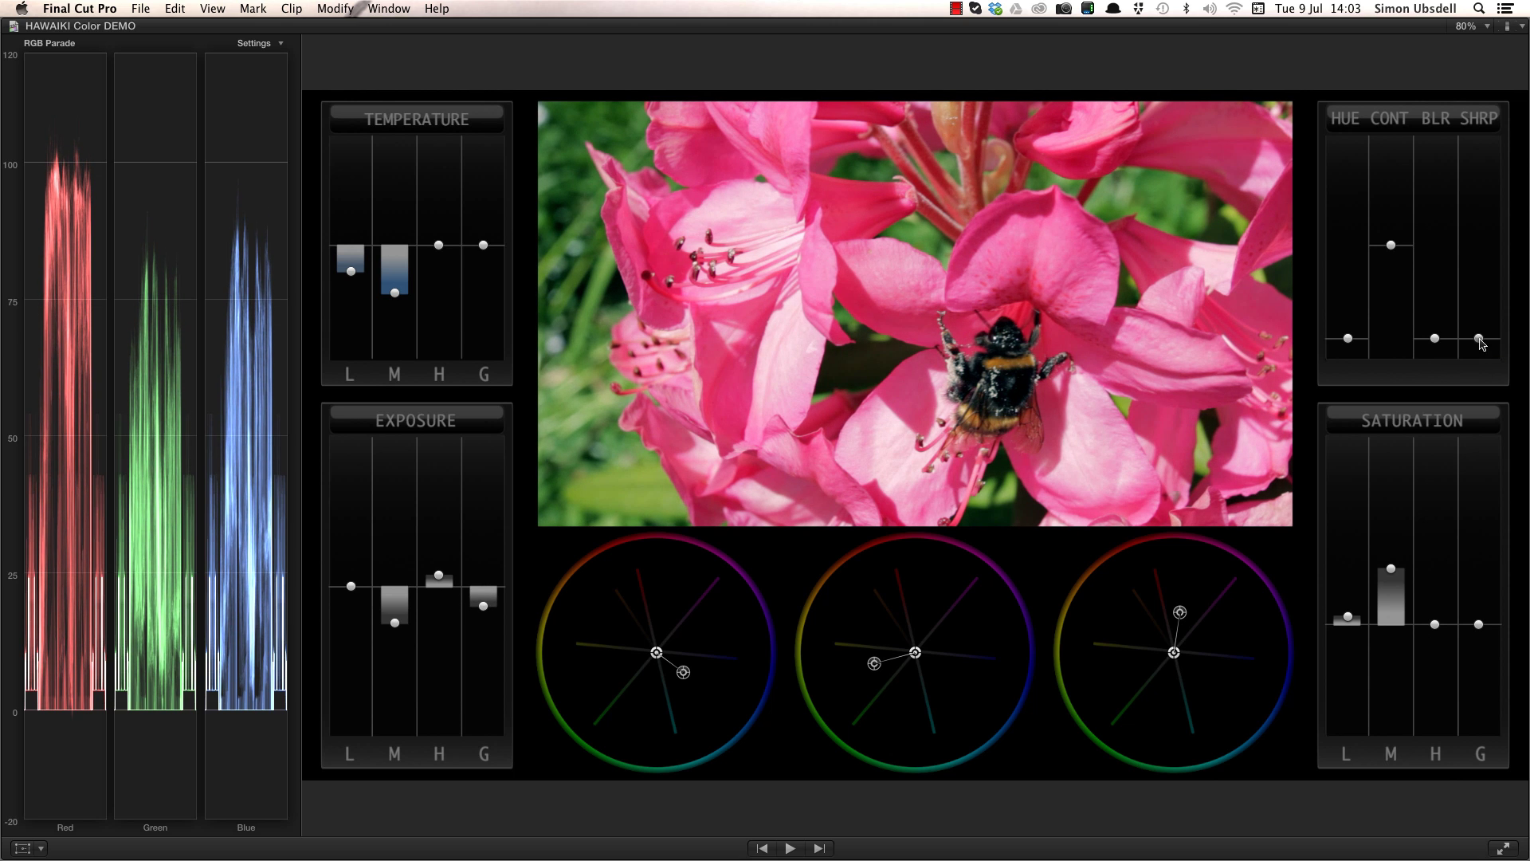
drag(1479, 338, 1486, 214)
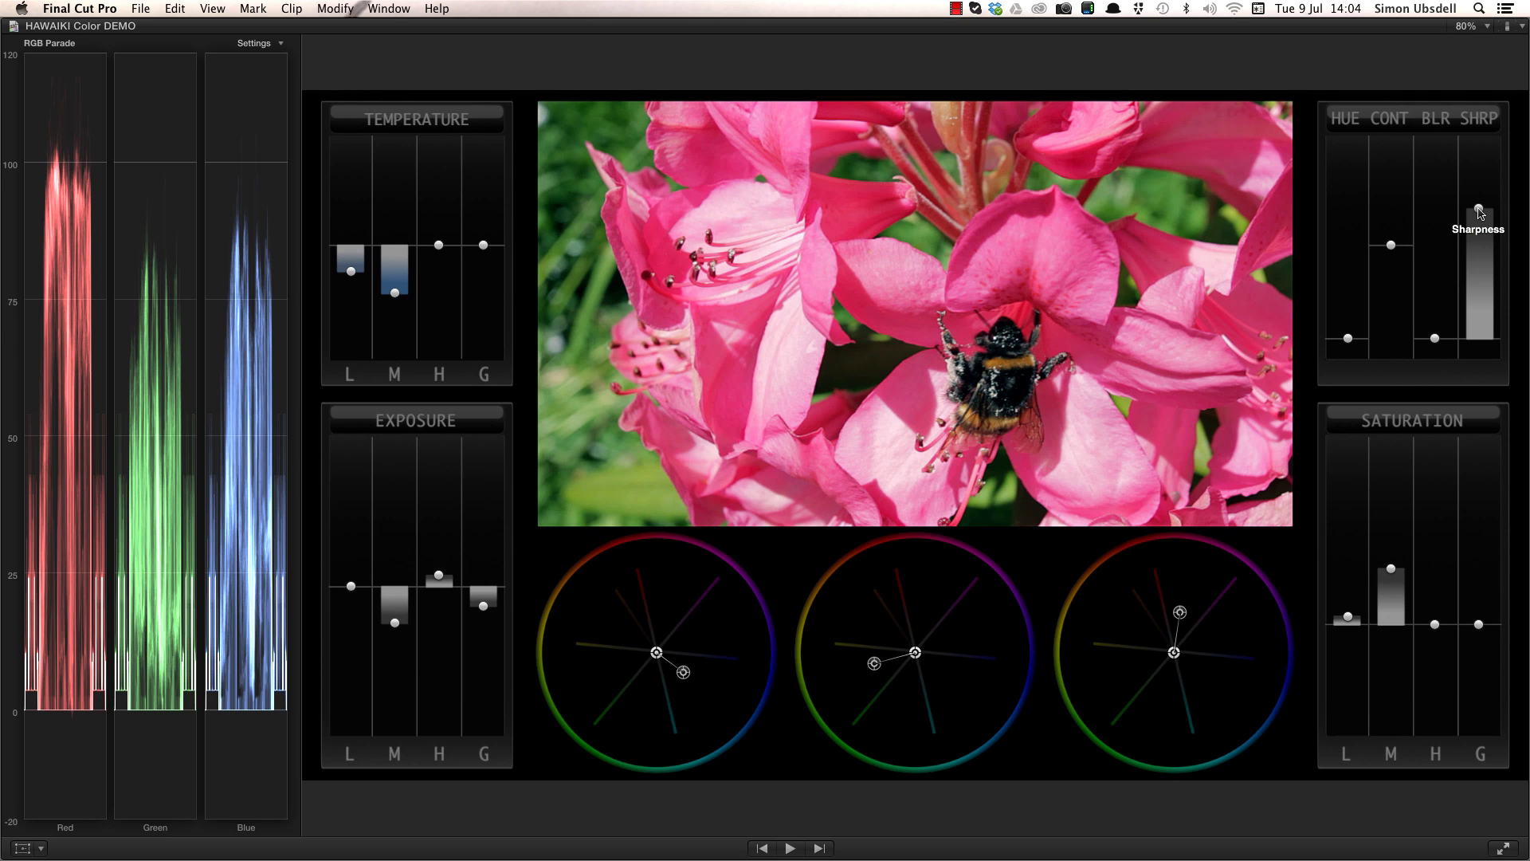
Option-click to reset SHRP to zero, then drag it back up to strong sharpening.
key(alt)
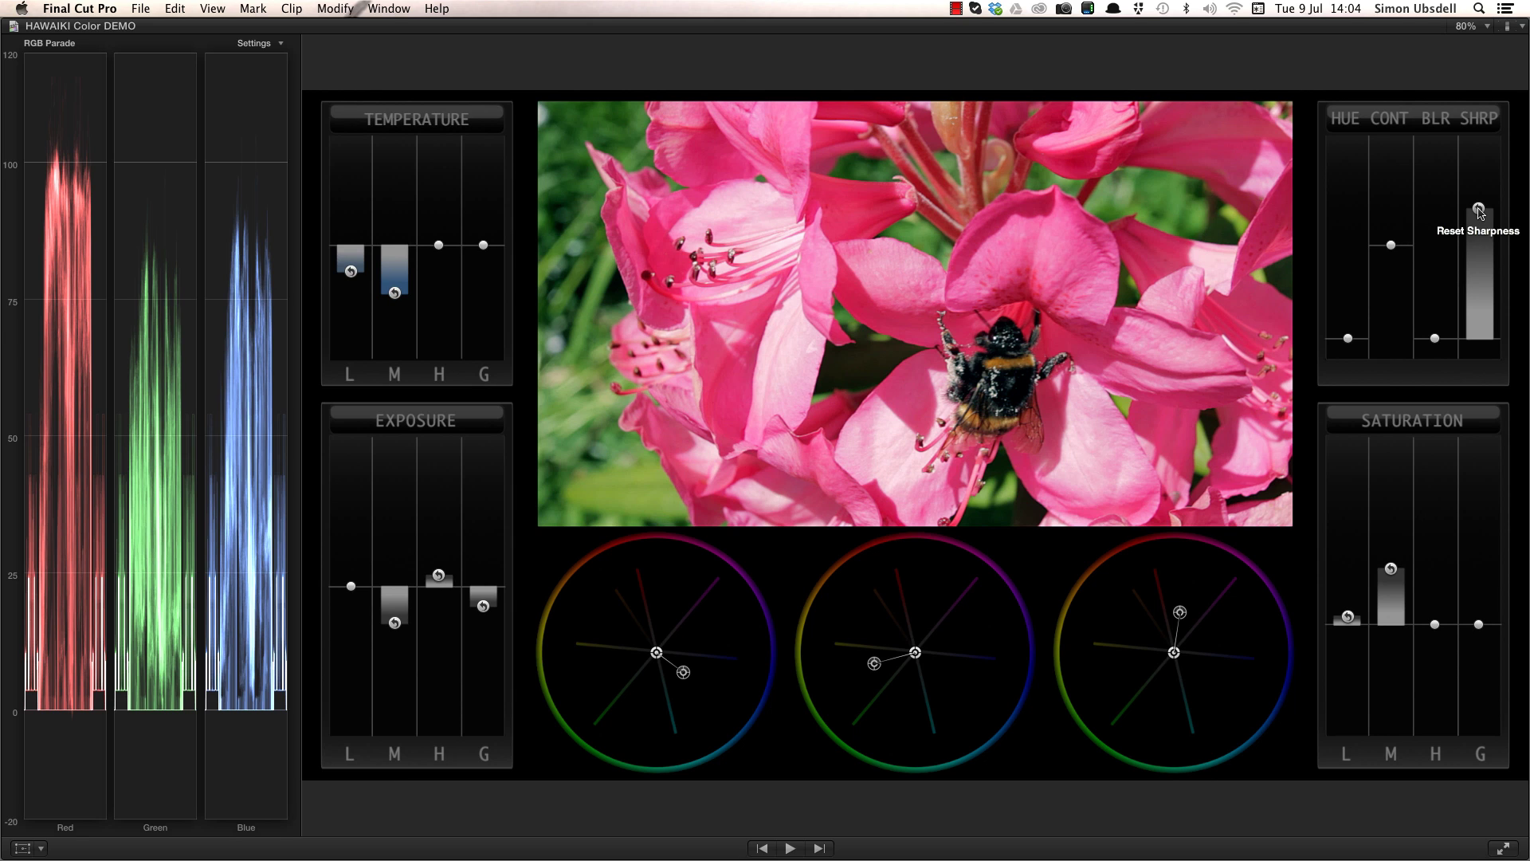
alt+click(1479, 210)
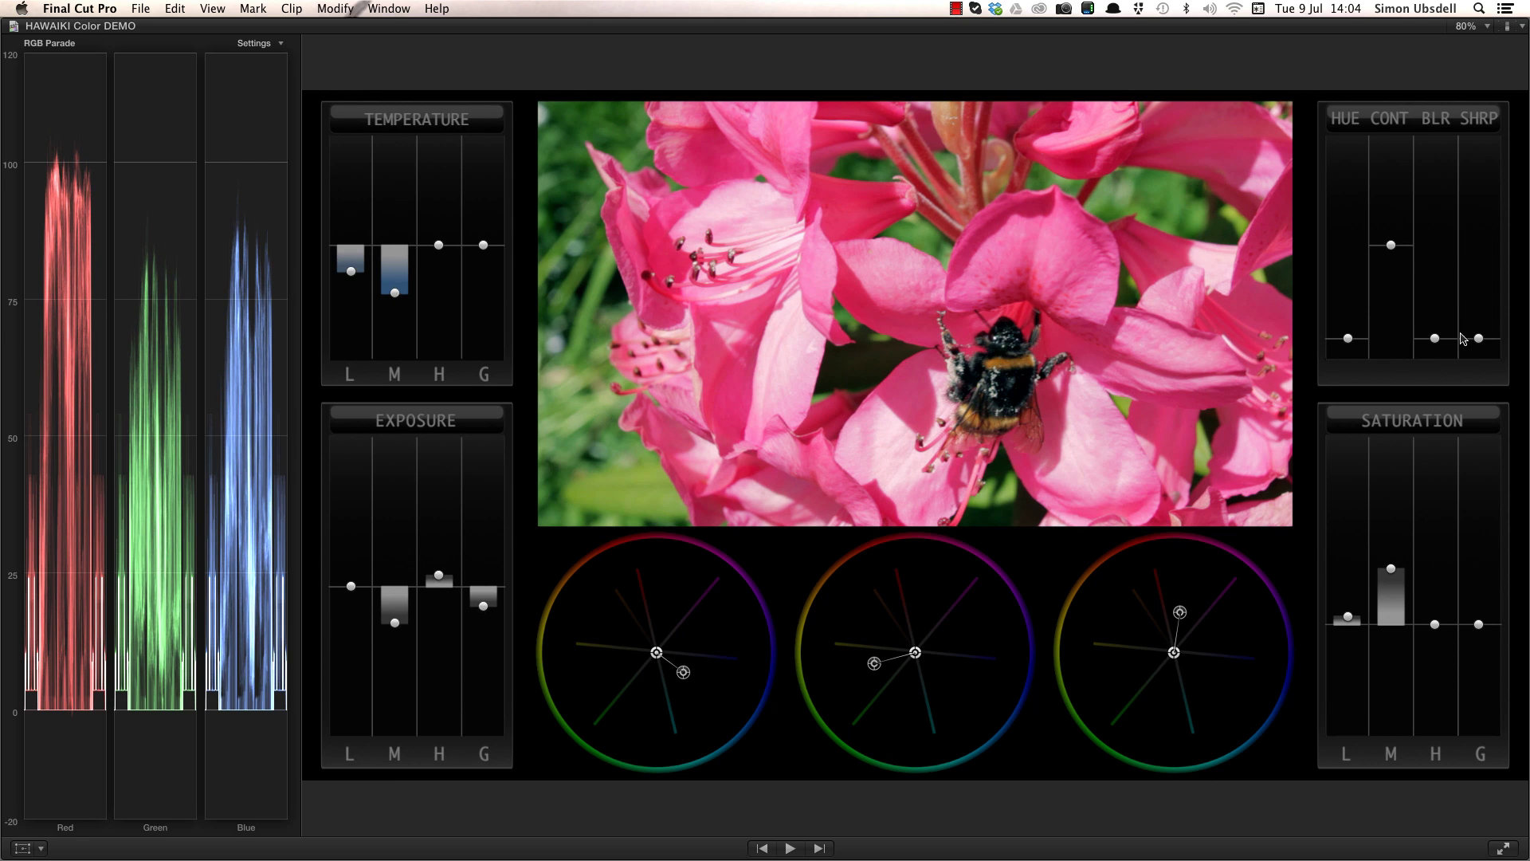
drag(1479, 339, 1481, 215)
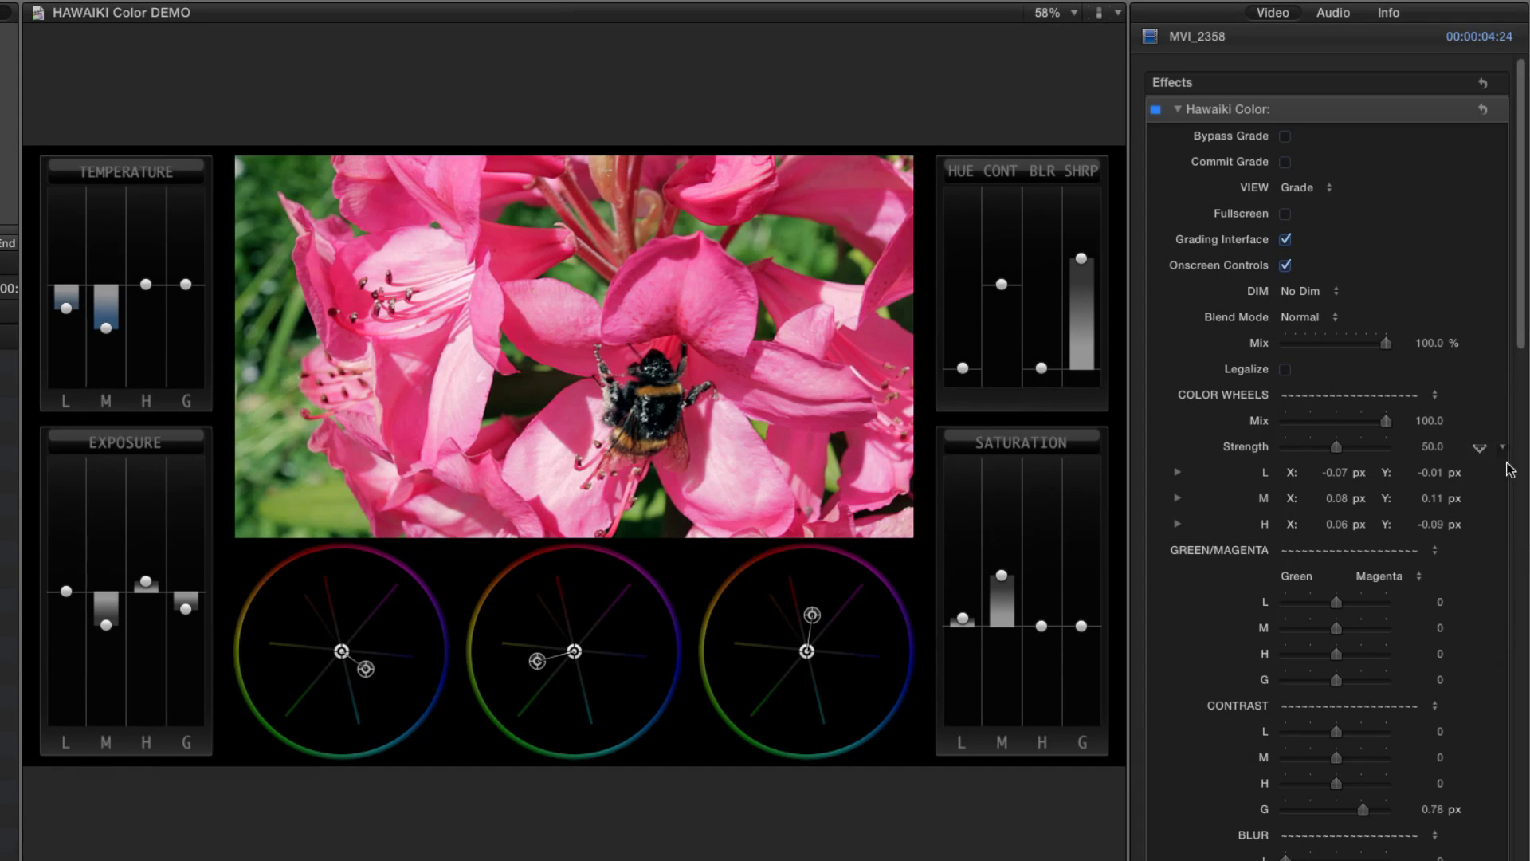
drag(1522, 318, 1513, 489)
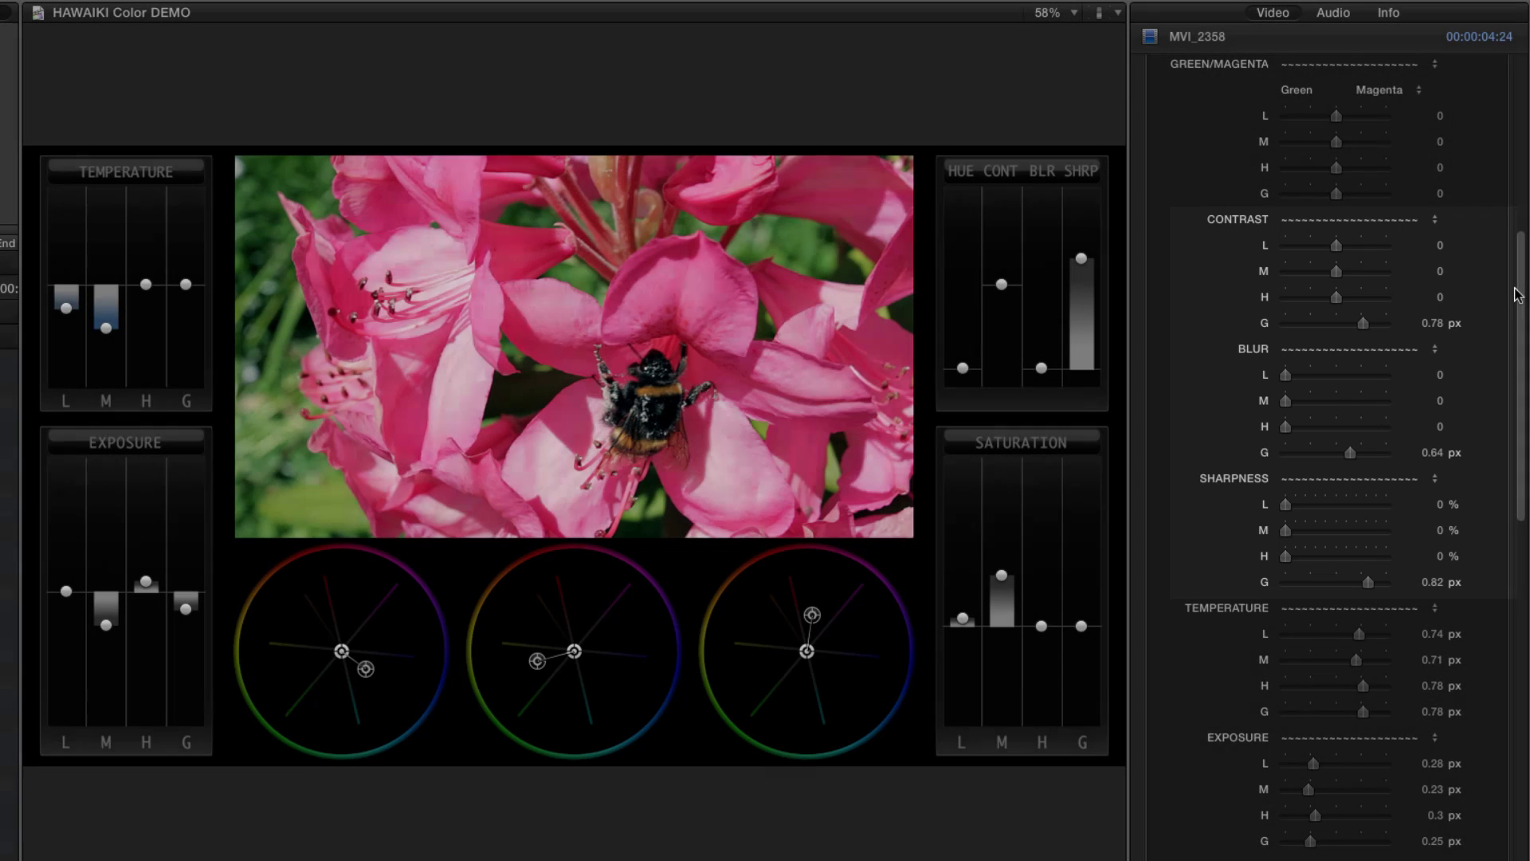
drag(1520, 295, 1526, 95)
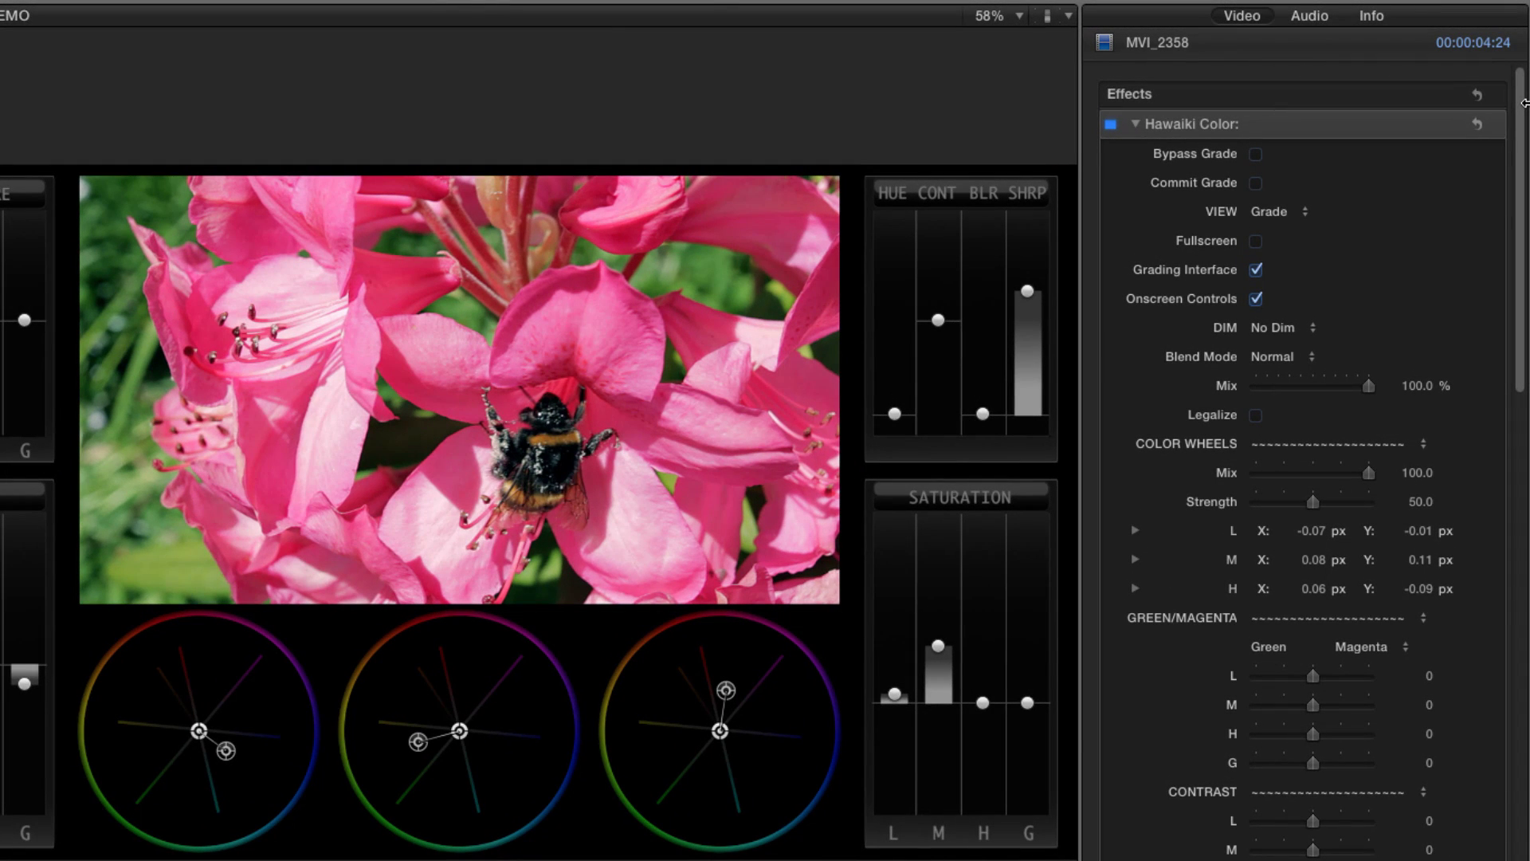
Set VIEW to 2 Up for side-by-side comparison, then to / Split for a diagonal split.
click(1278, 213)
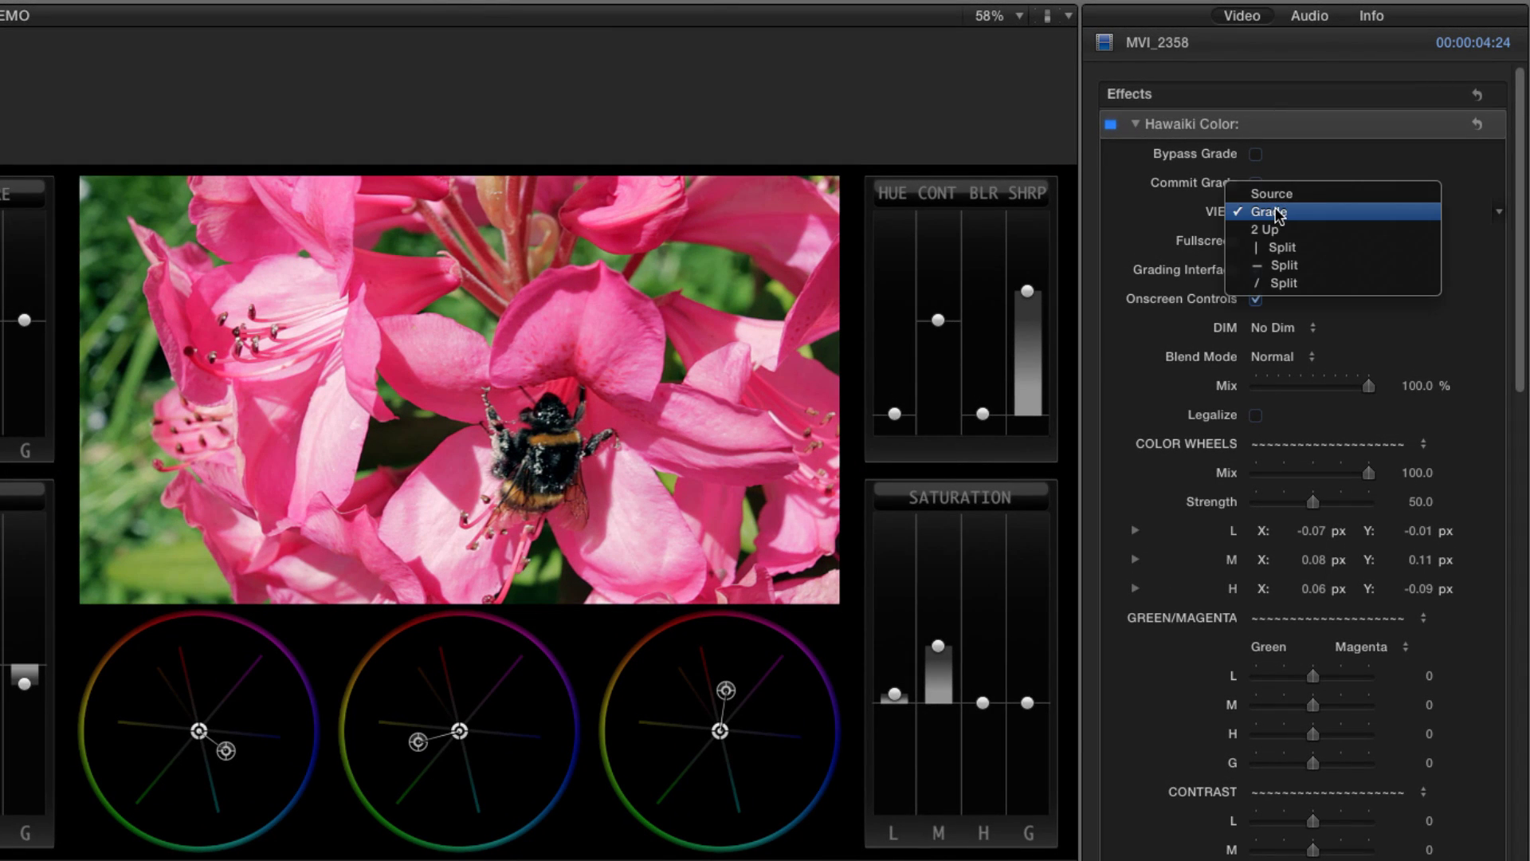
click(1276, 232)
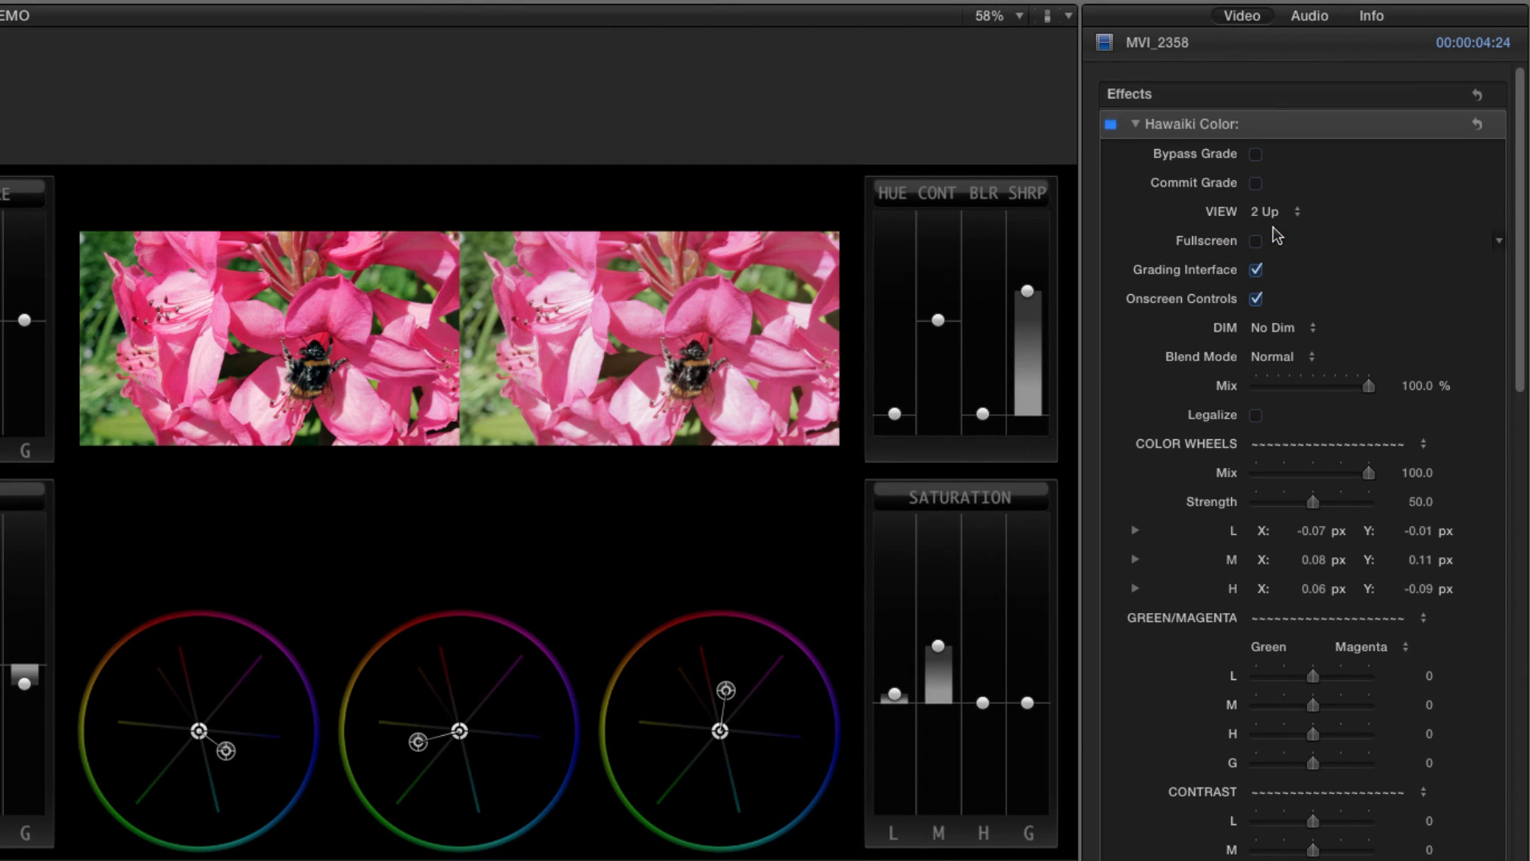
click(1271, 211)
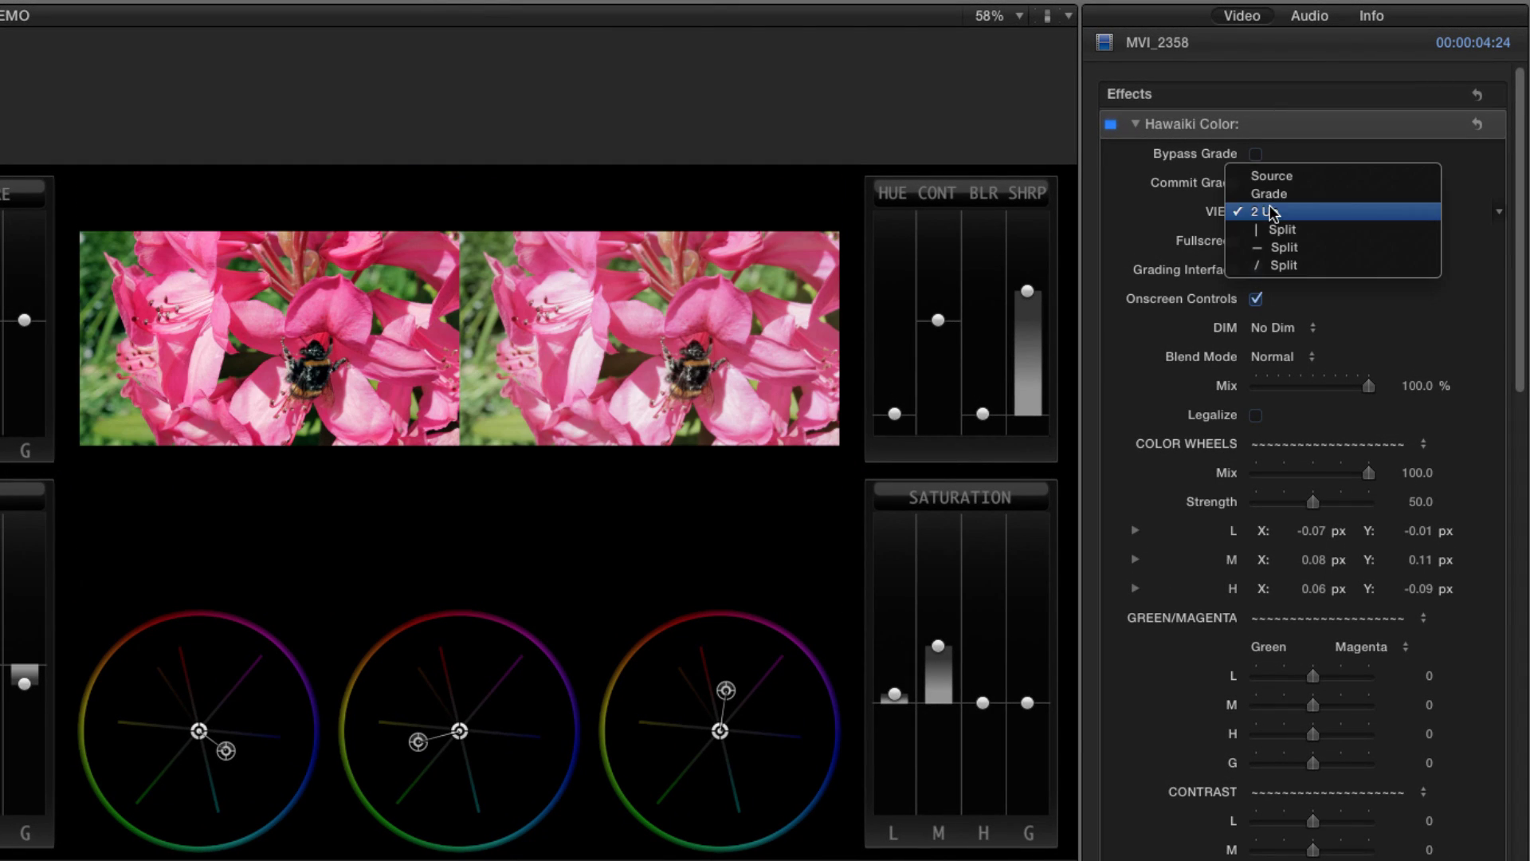
click(1282, 266)
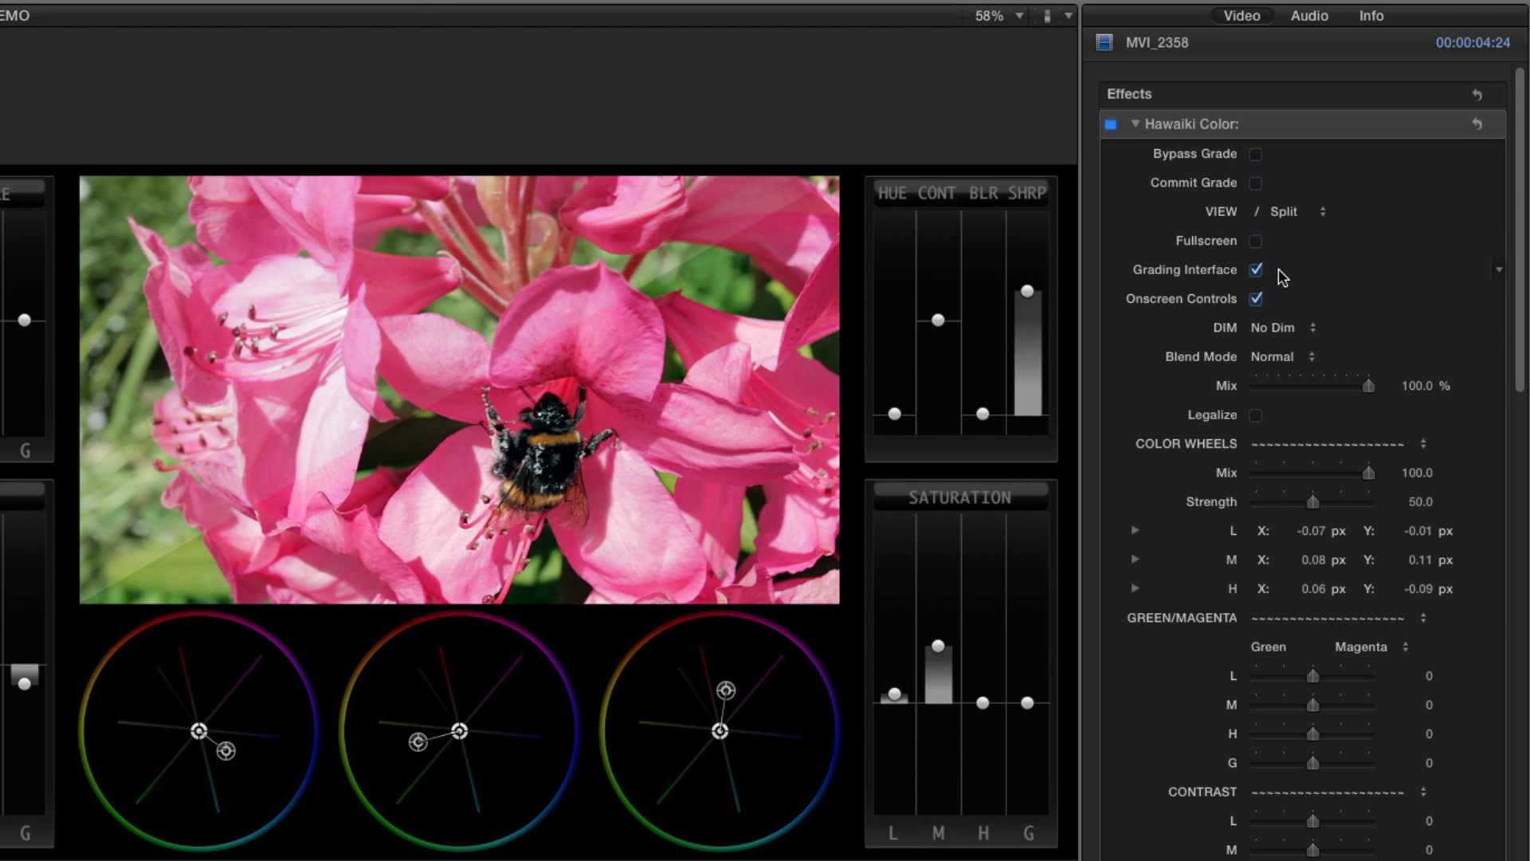
click(1281, 211)
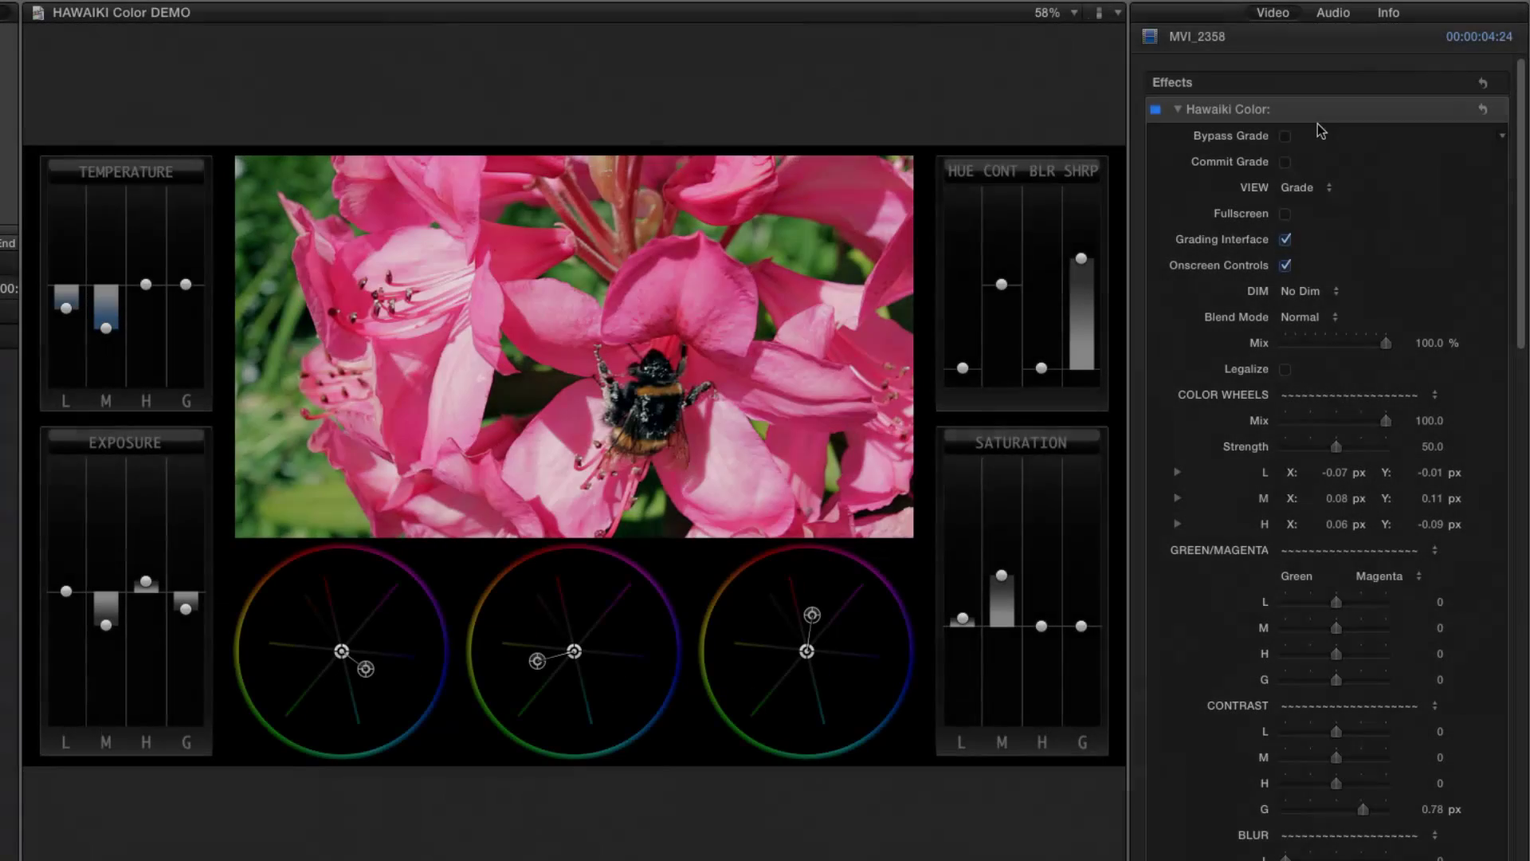
Turn off Grading Interface, toggling the RGB Parade scope on and off with Cmd+7.
click(1285, 214)
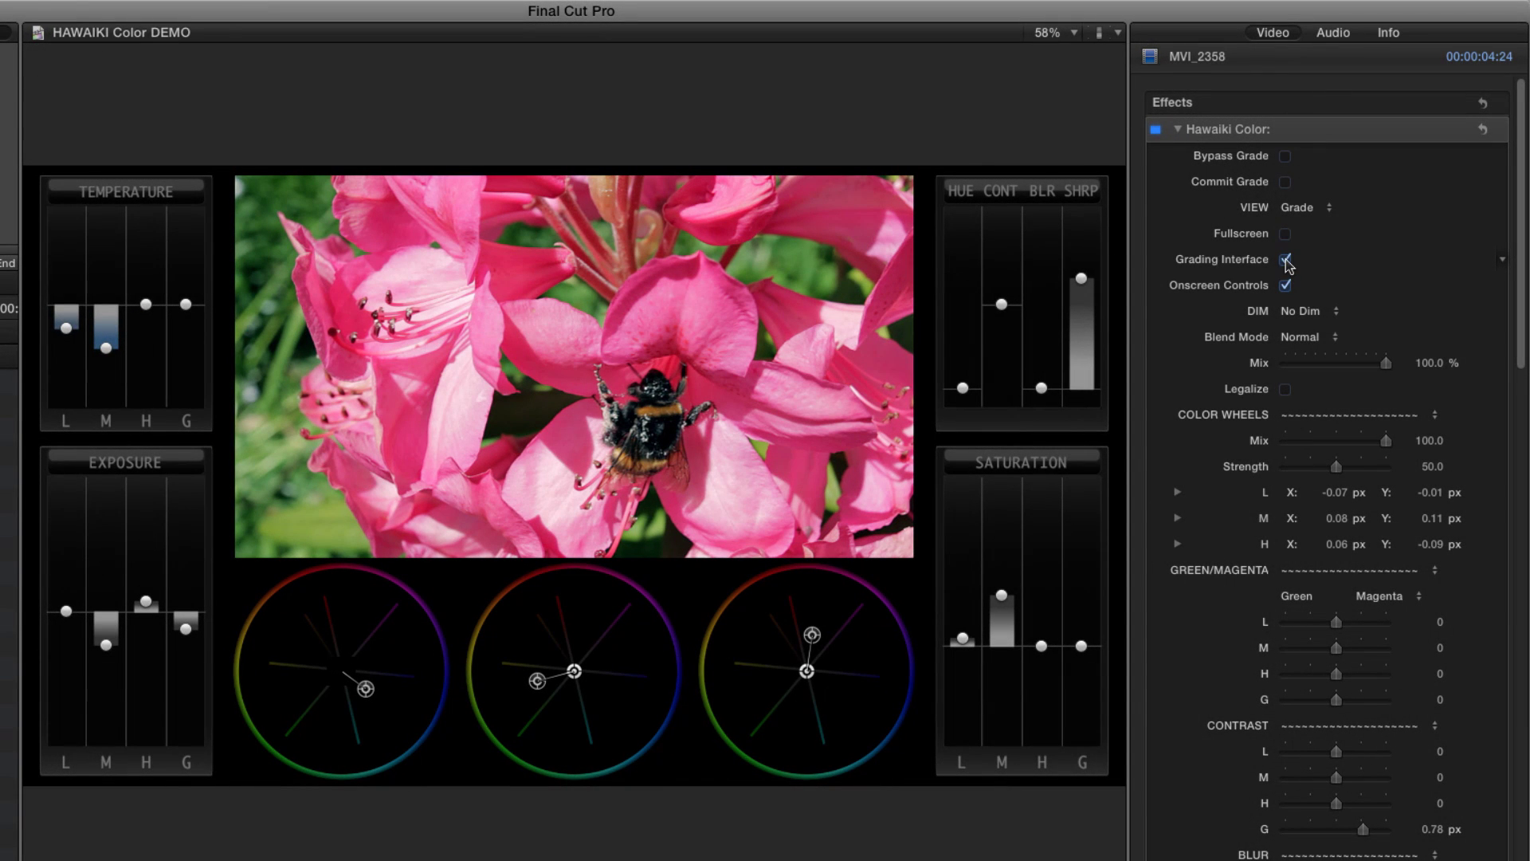
click(1286, 260)
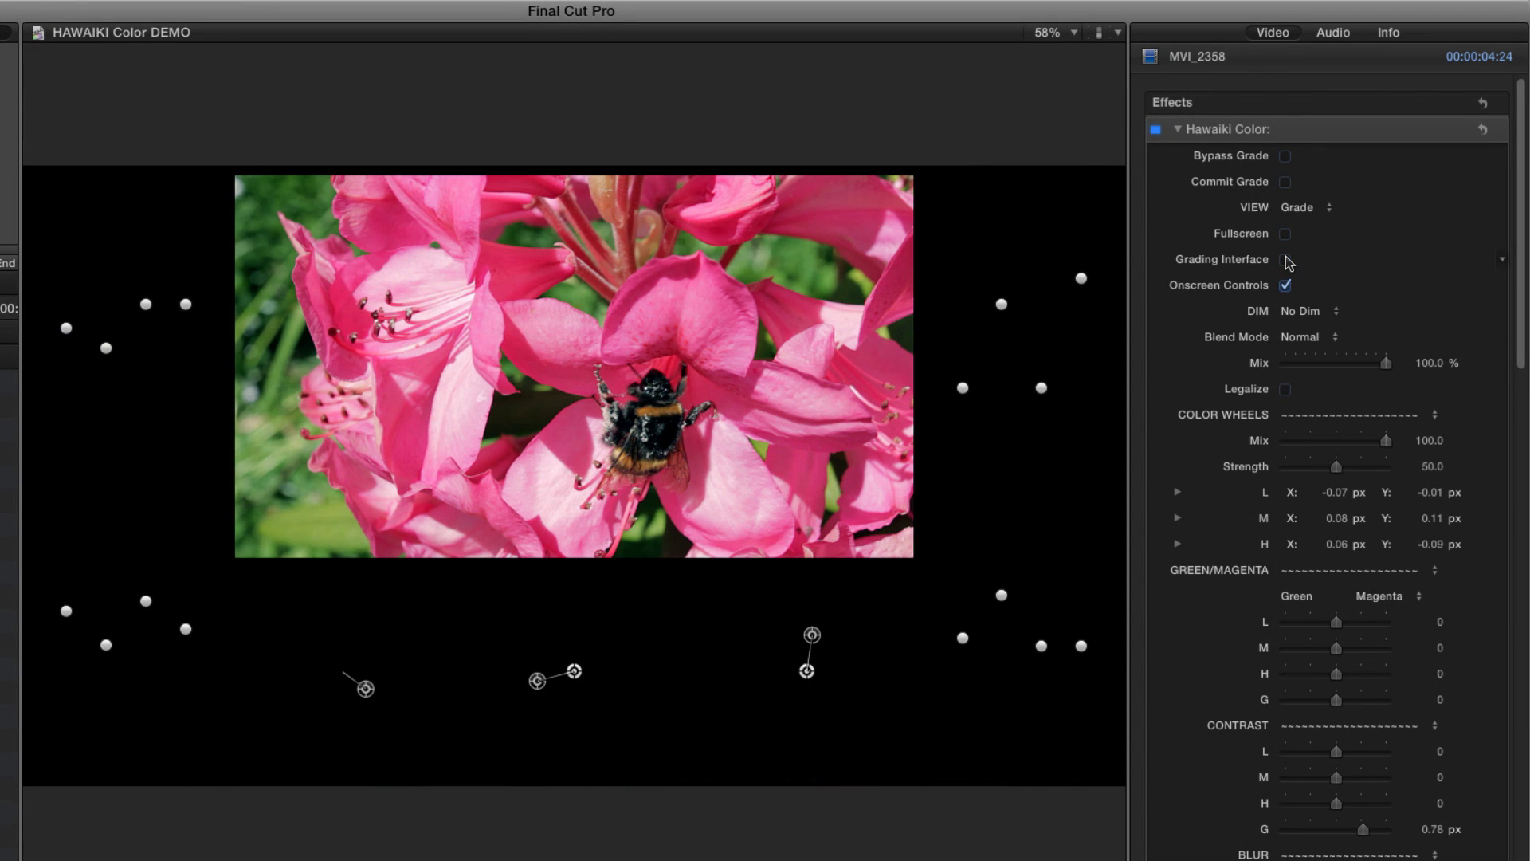
key(super+7)
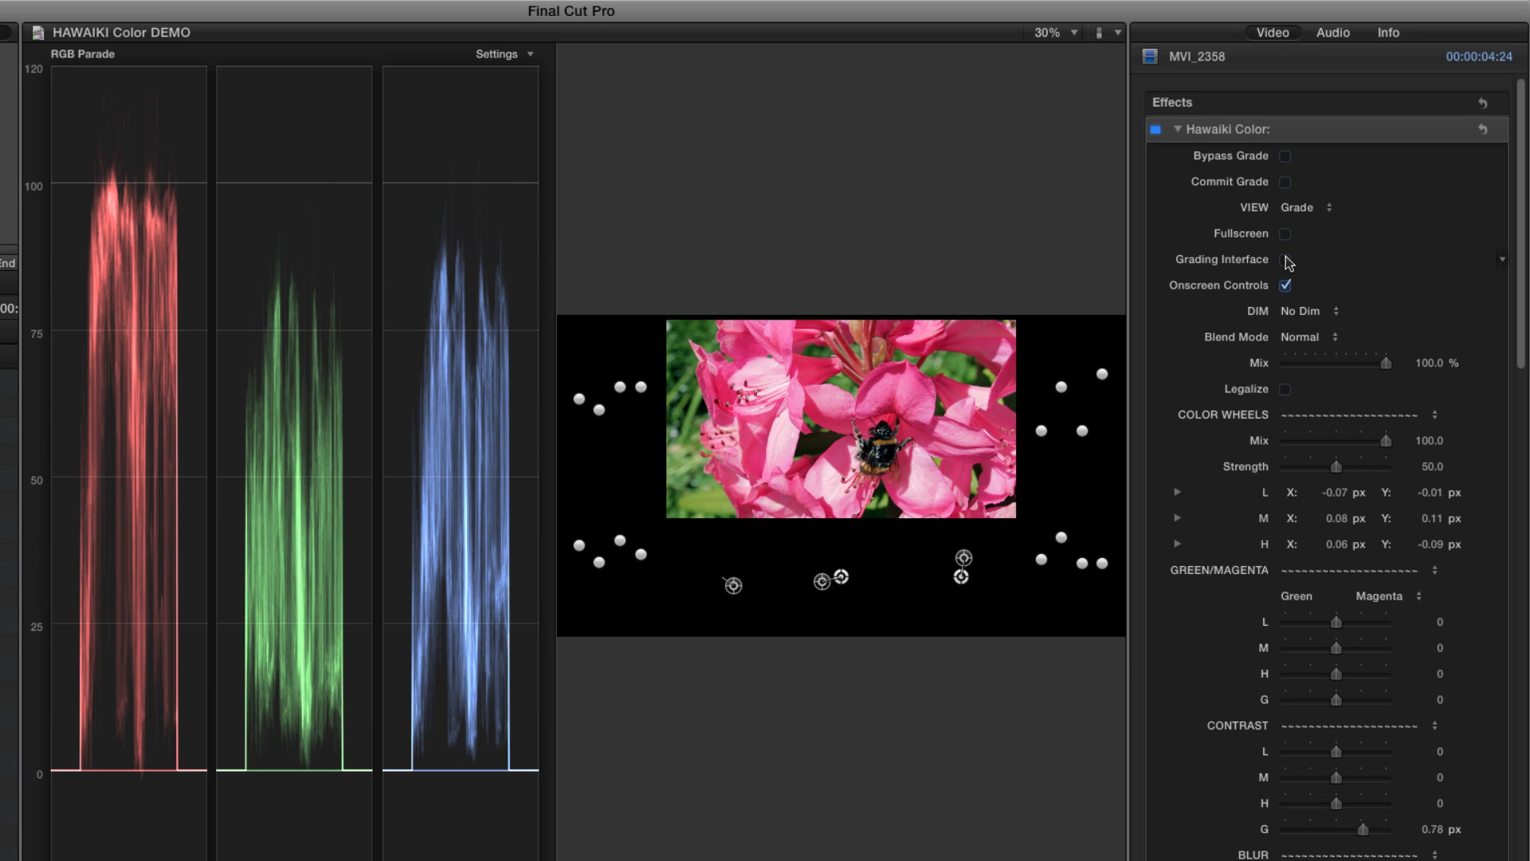
click(1285, 260)
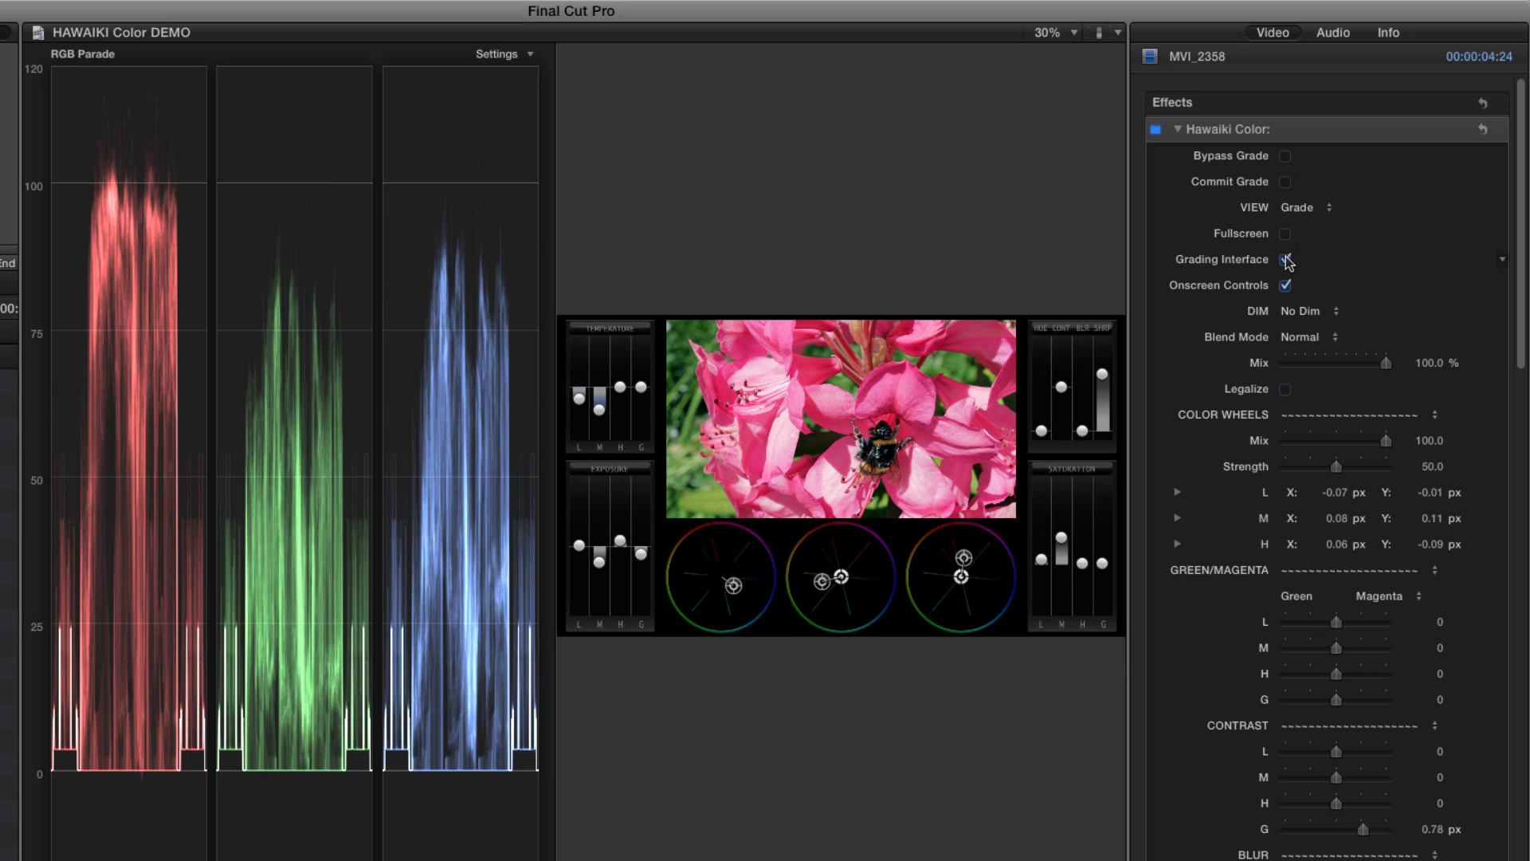
click(1286, 260)
key(super+7)
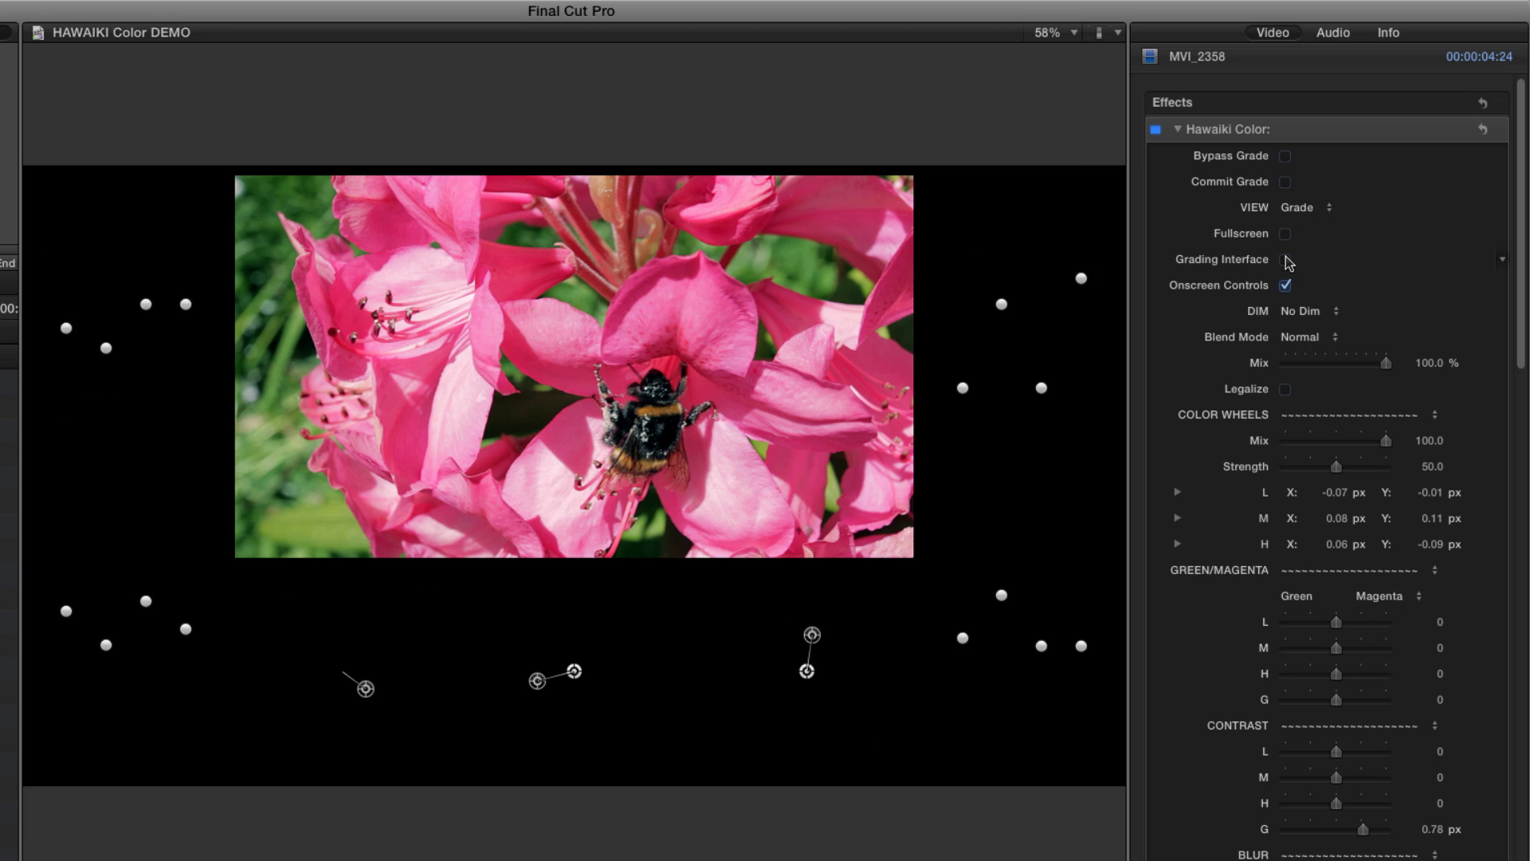
Re-enable Grading Interface and set DIM to Color Wheels Dim.
click(1286, 260)
click(1300, 312)
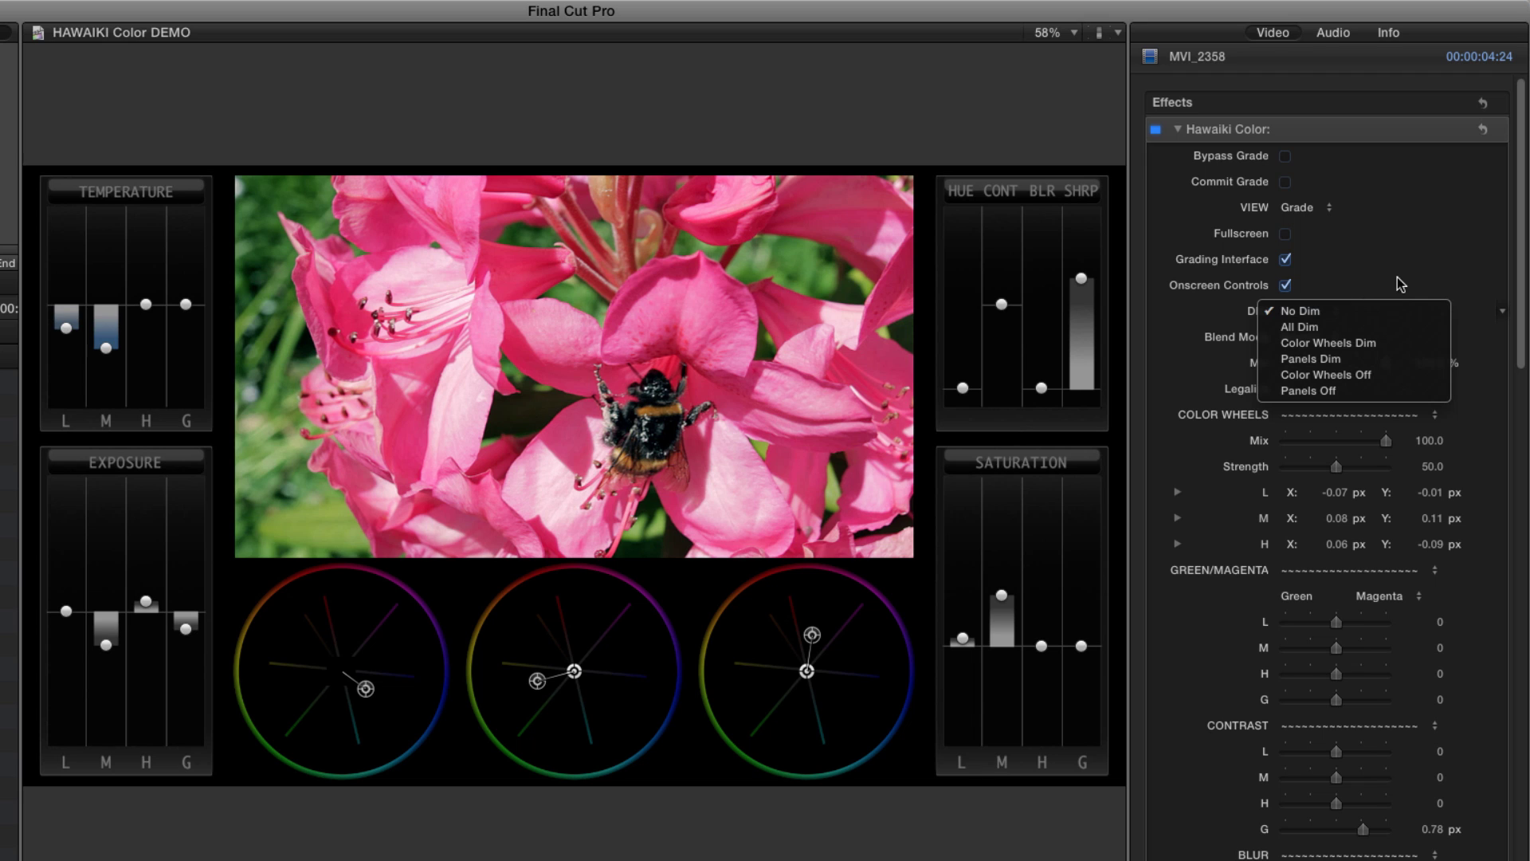
click(1373, 342)
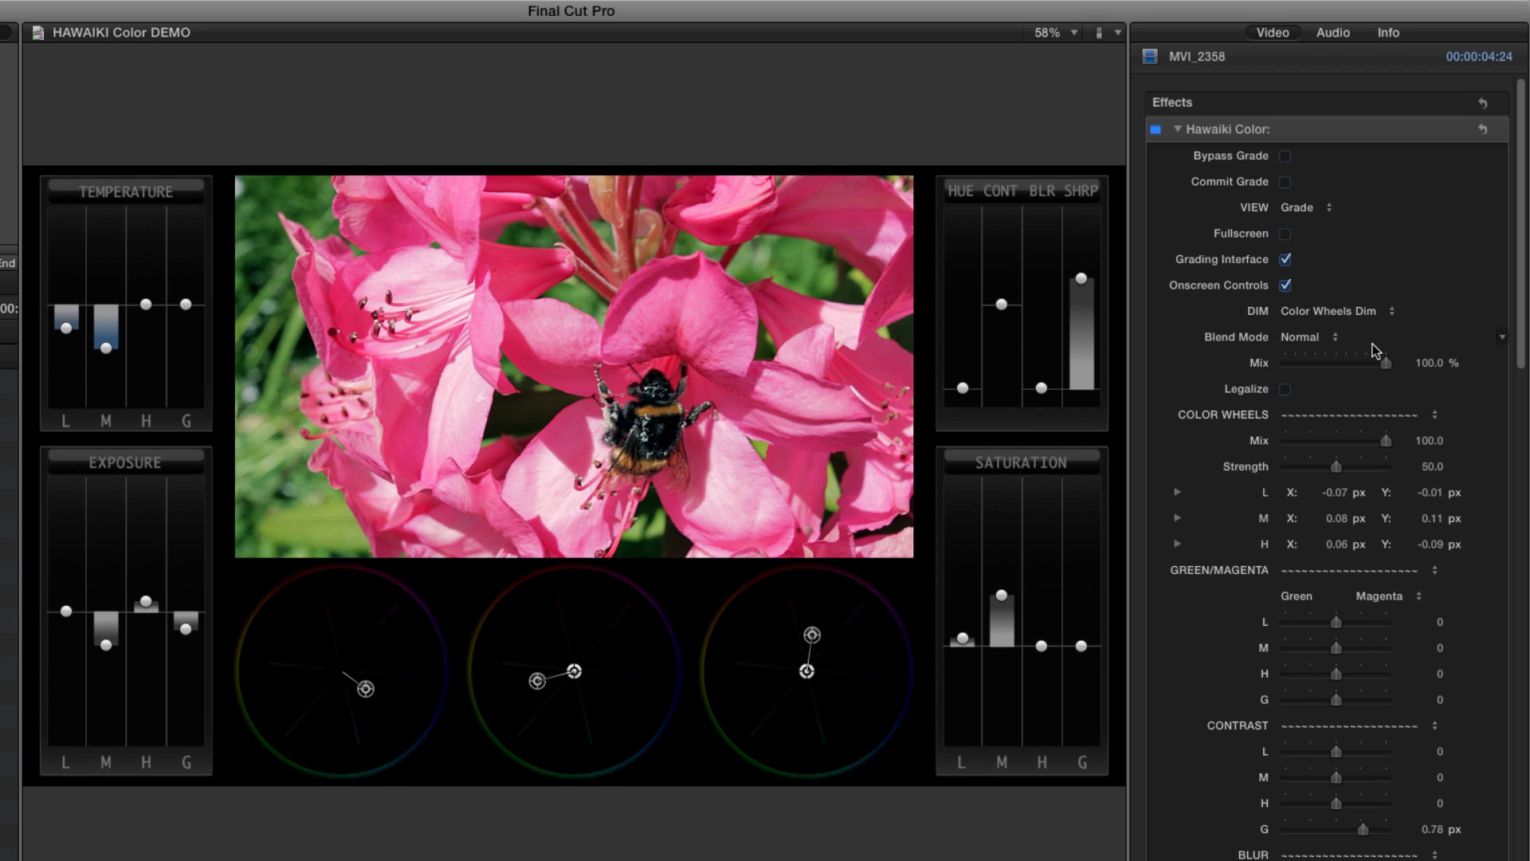
click(1326, 307)
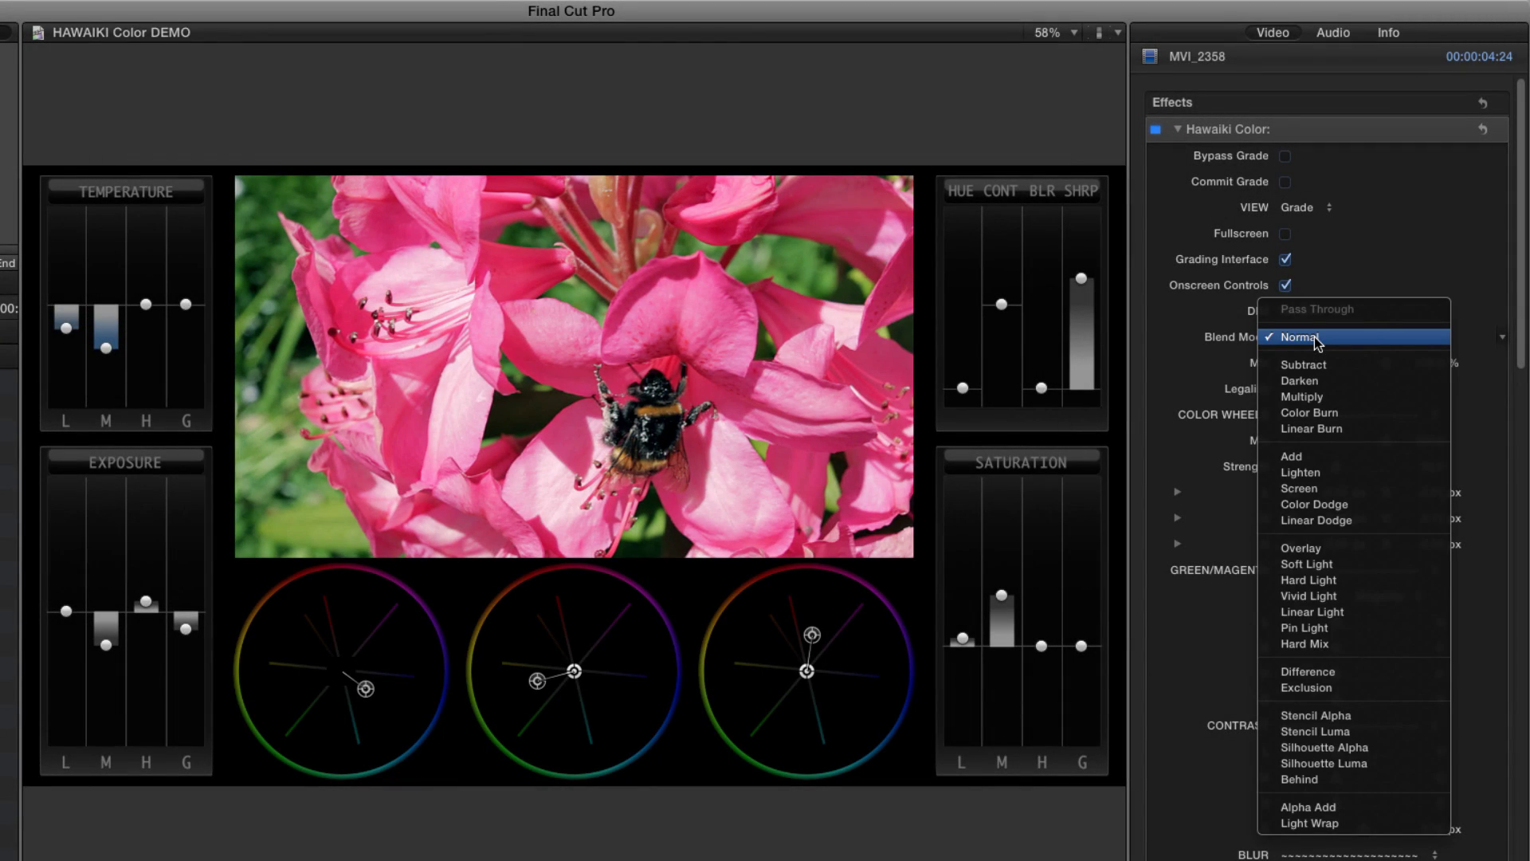
Return DIM to No Dim, keep Normal blend at 100% Mix, and lower Color Wheels Strength.
click(1418, 261)
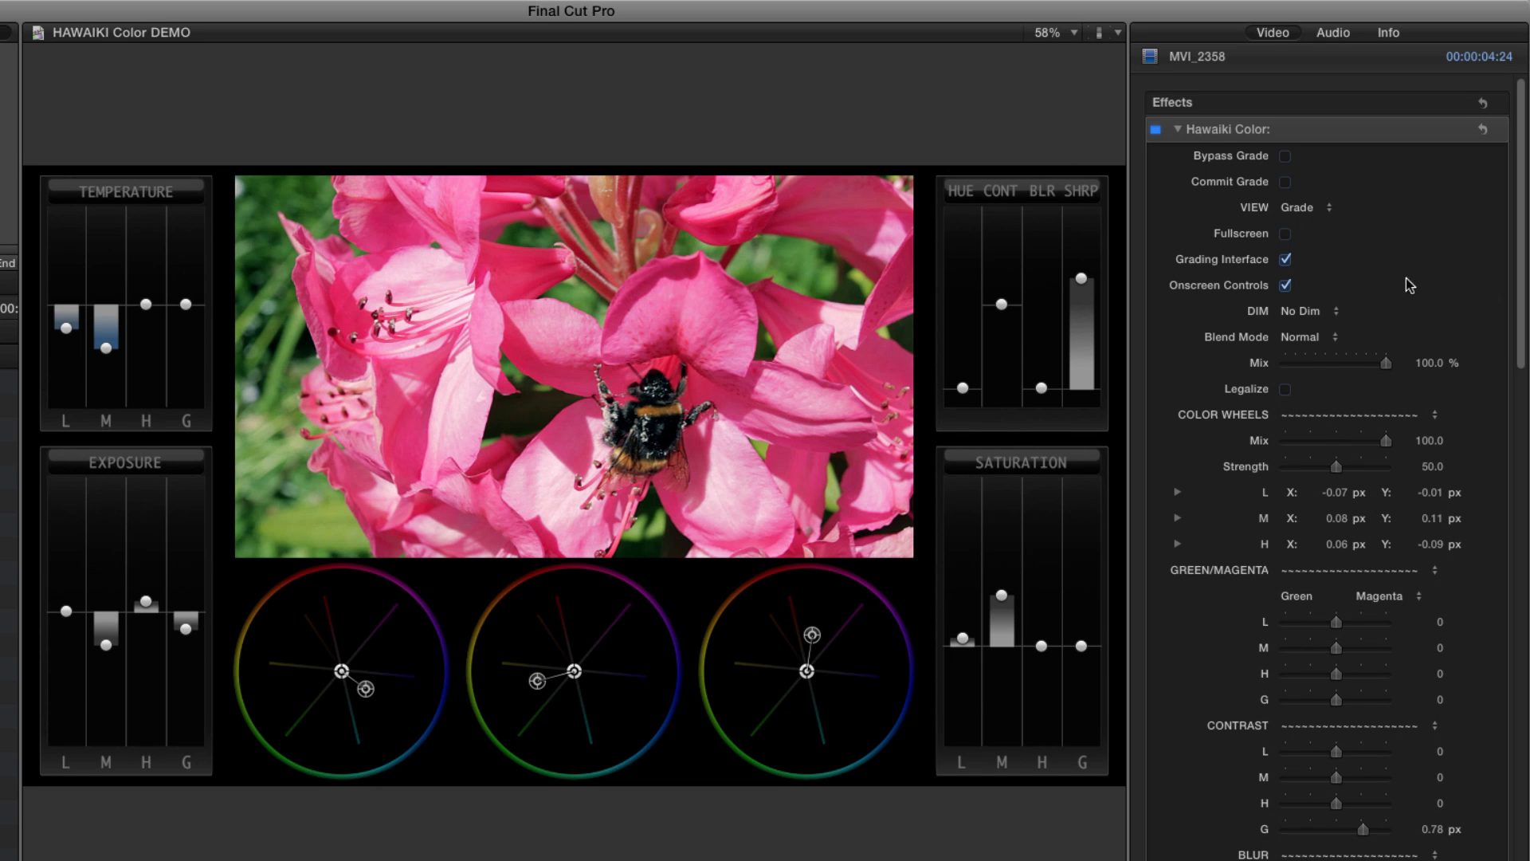
drag(1387, 363, 1525, 384)
drag(1338, 473, 1427, 481)
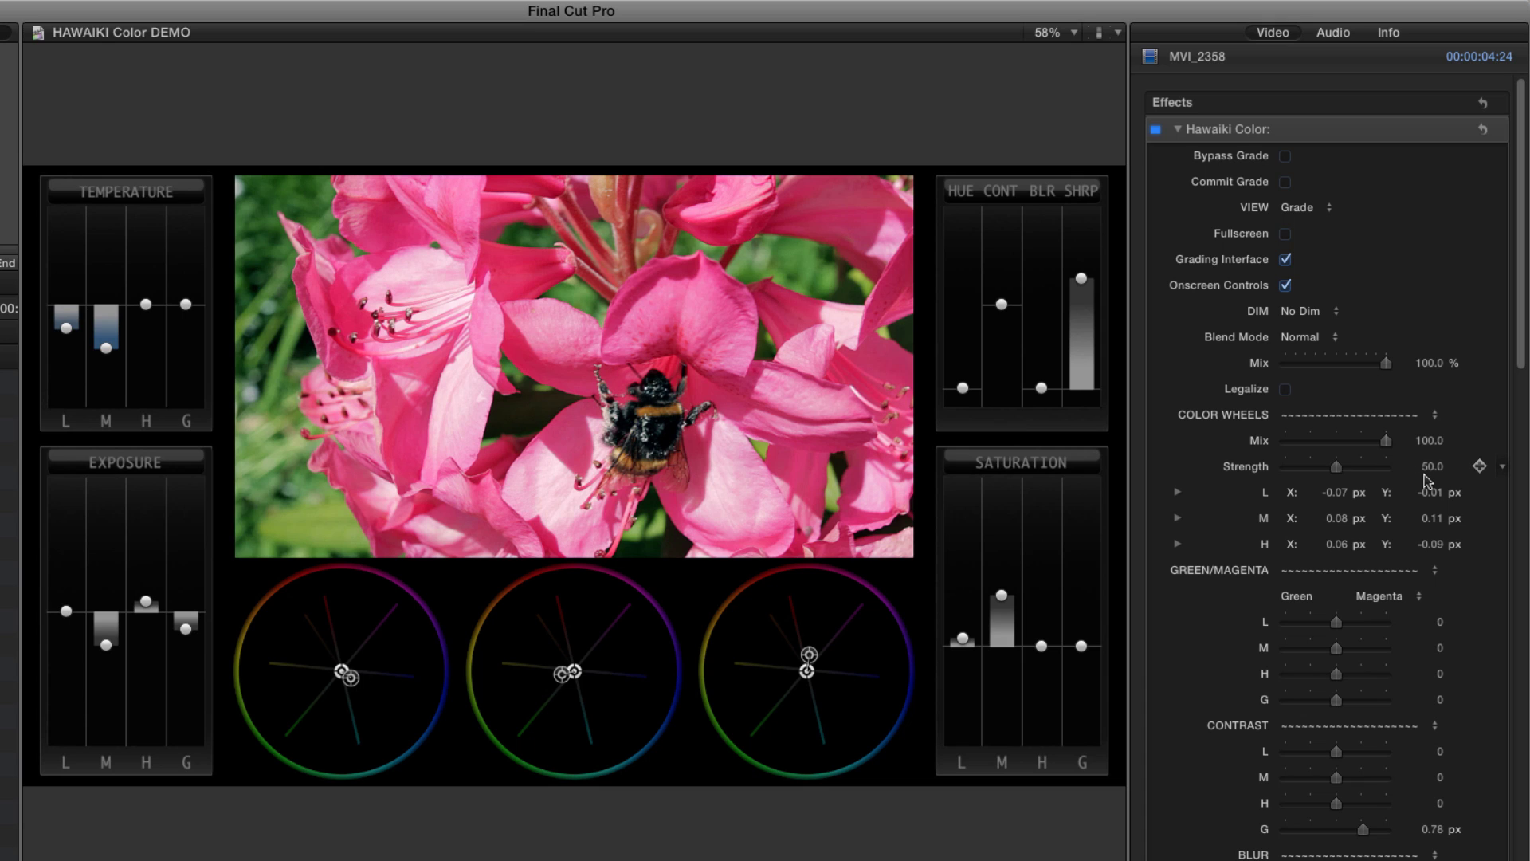
Undo the last change so the Color Wheels Strength returns to 50.0.
key(super+z)
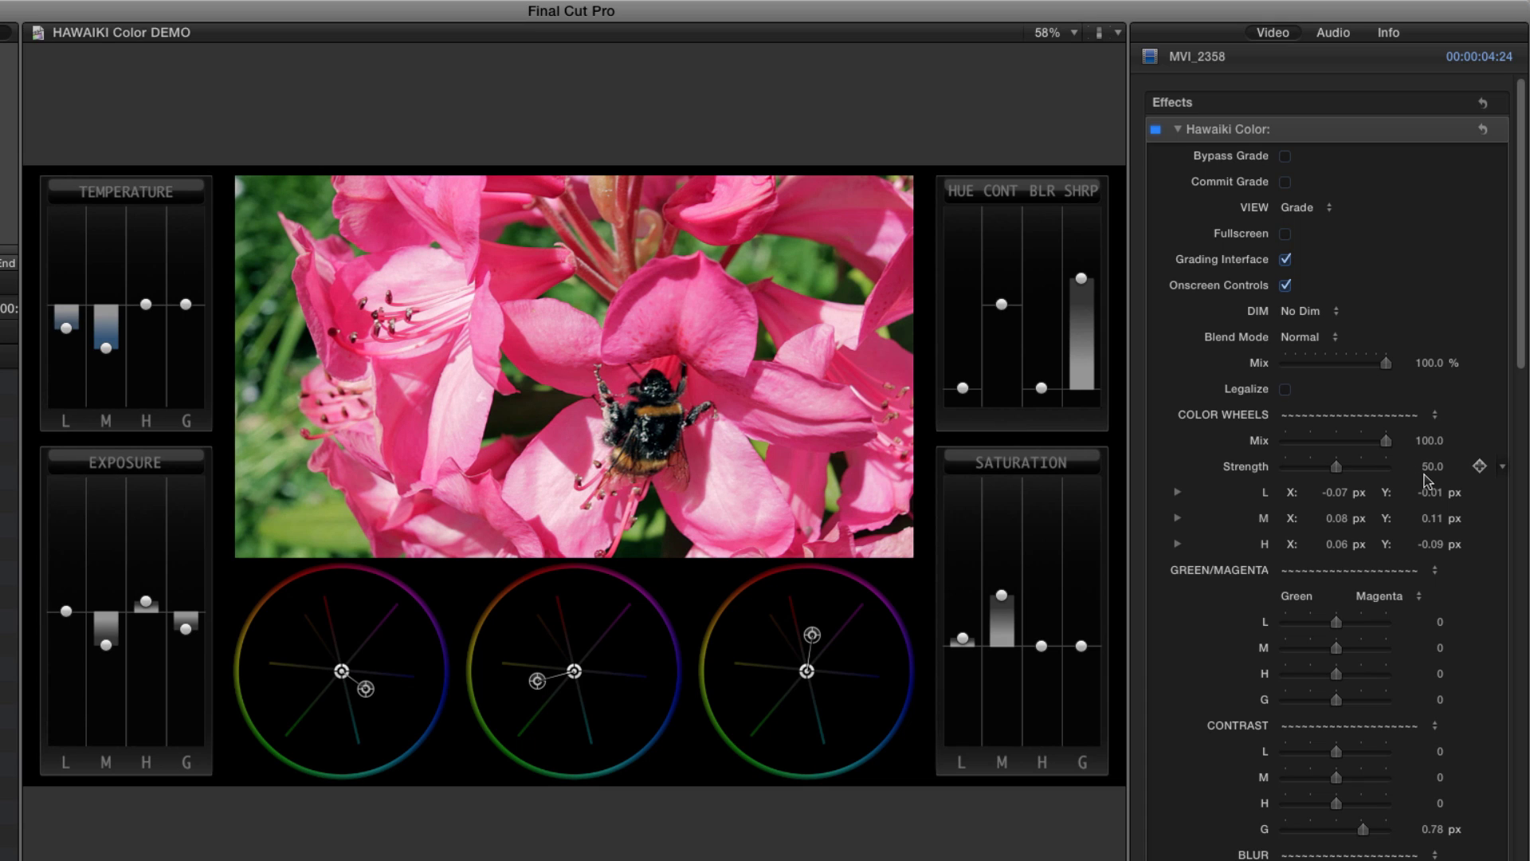